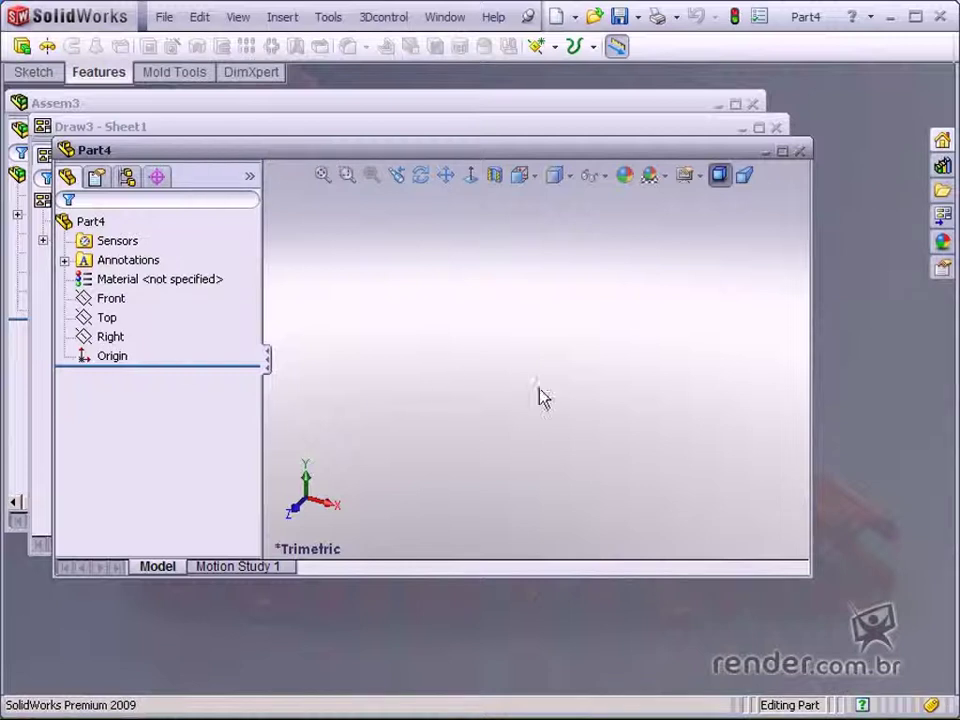
Preview the part file MOTOR2.SLDPRT in the A8 folder window, and return to the open SolidWorks documents
{"action": "key", "text": "alt+Tab"}
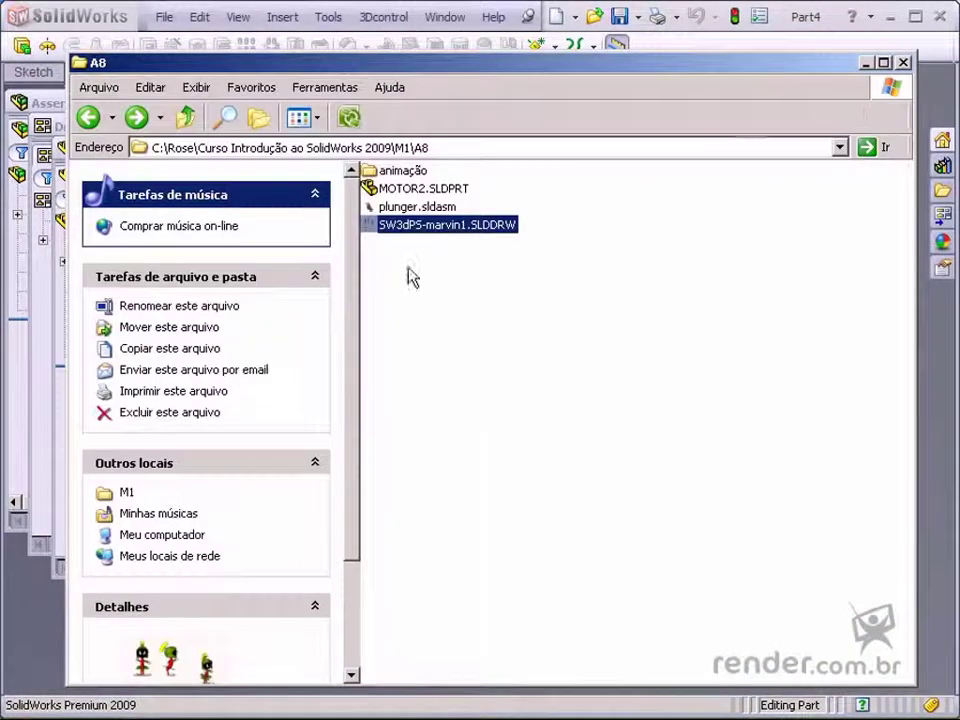
{"action": "left_click", "coordinate": [416, 189]}
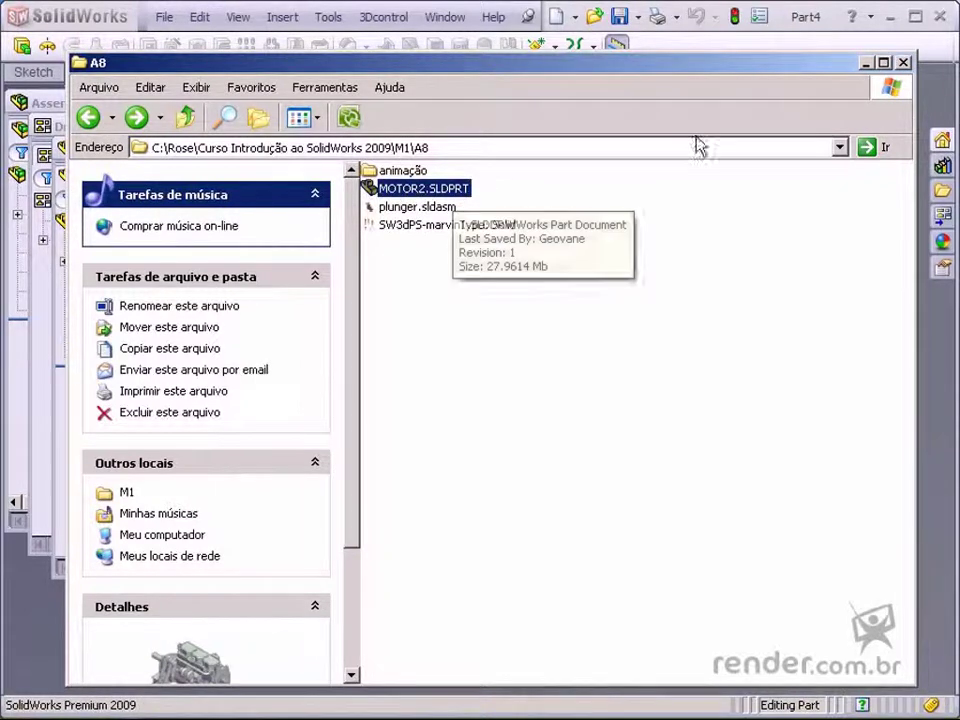
{"action": "left_click", "coordinate": [865, 63]}
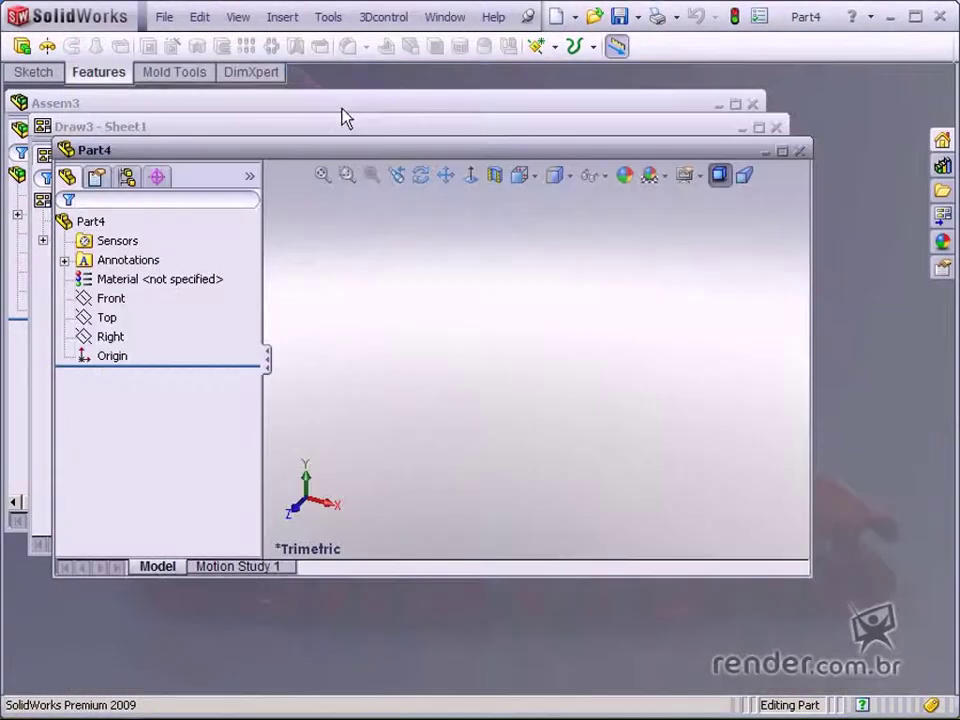
Bring the Assem3 assembly window forward and preview the assembly file plunger.sldasm in the A8 folder
{"action": "left_click", "coordinate": [343, 117]}
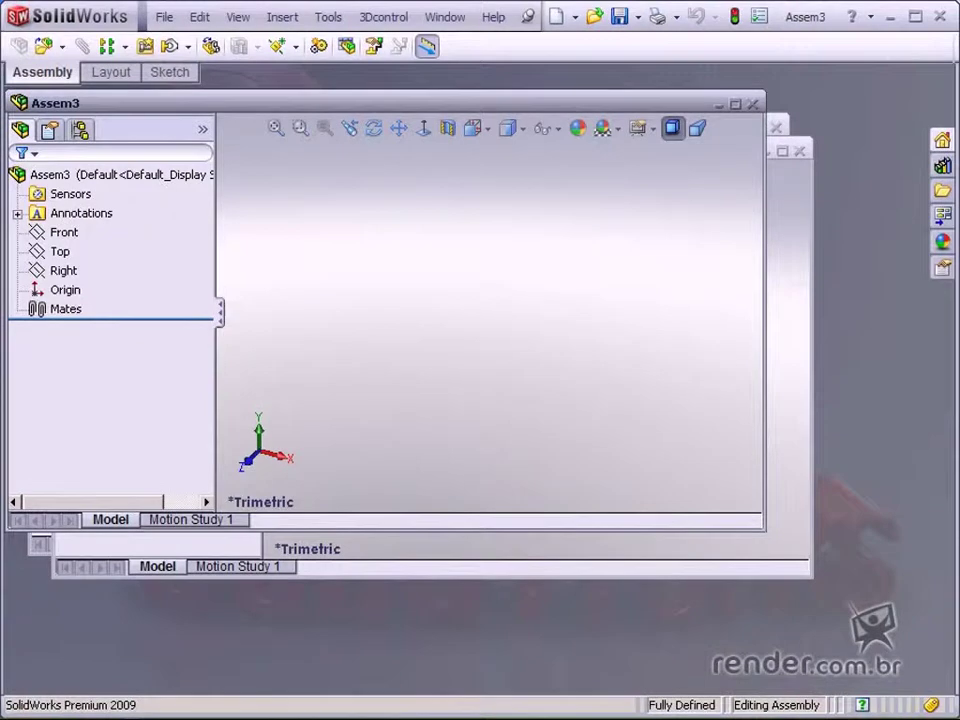
{"action": "key", "text": "alt+Tab"}
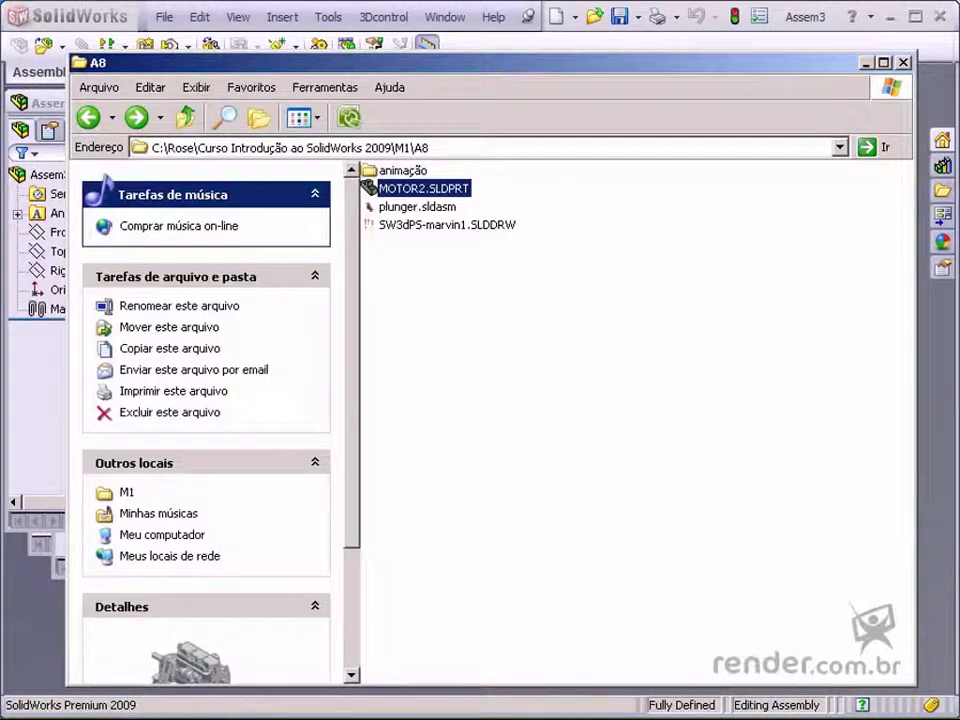
{"action": "left_click", "coordinate": [433, 210]}
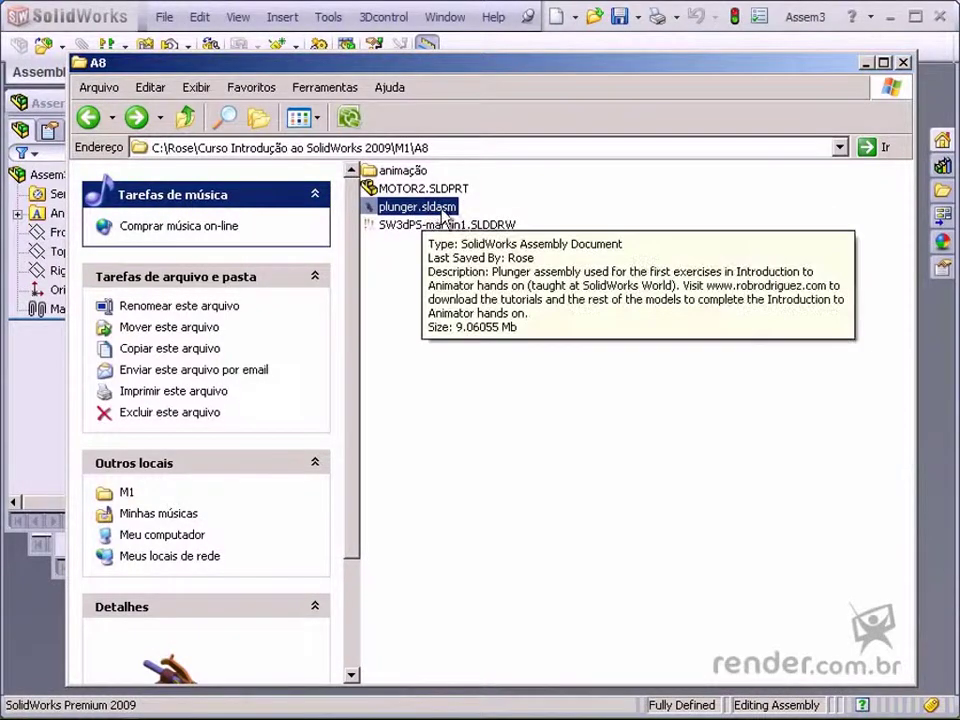
{"action": "left_click", "coordinate": [866, 63]}
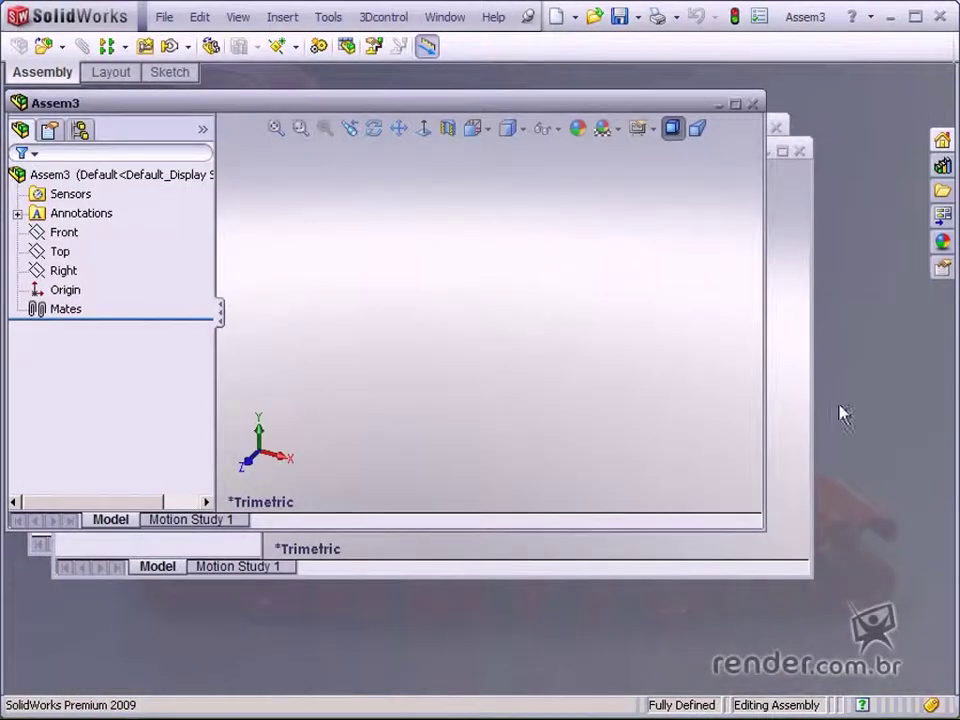
Bring the Draw3 drawing window forward and preview the drawing file SW3dPS-marvin1.SLDDRW in the A8 folder
{"action": "left_click", "coordinate": [786, 386]}
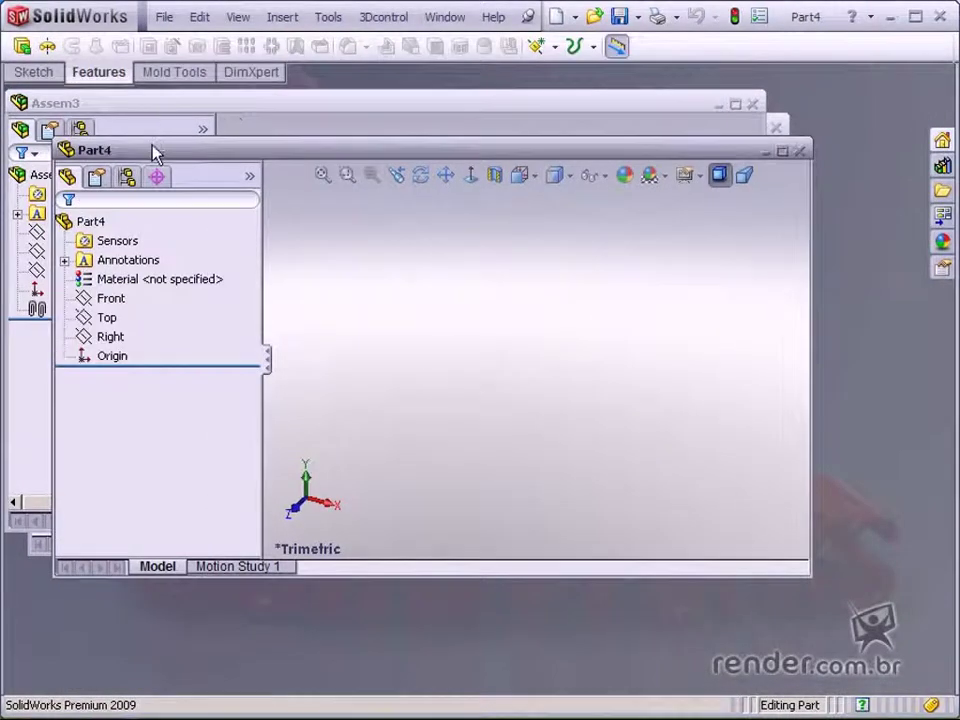
{"action": "left_click", "coordinate": [35, 552]}
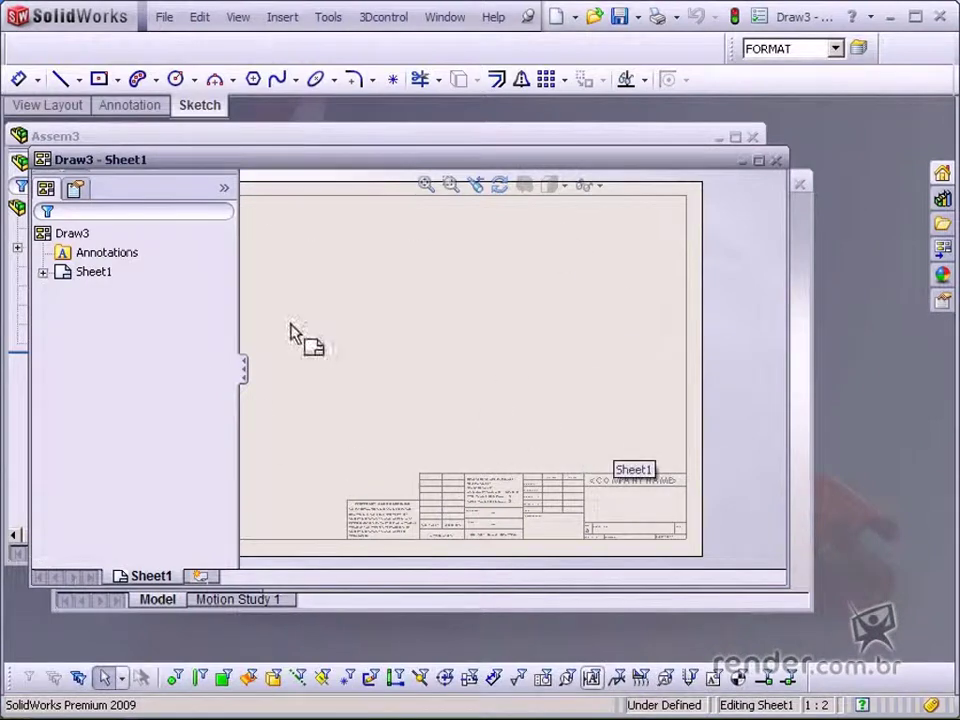
{"action": "key", "text": "alt+Tab"}
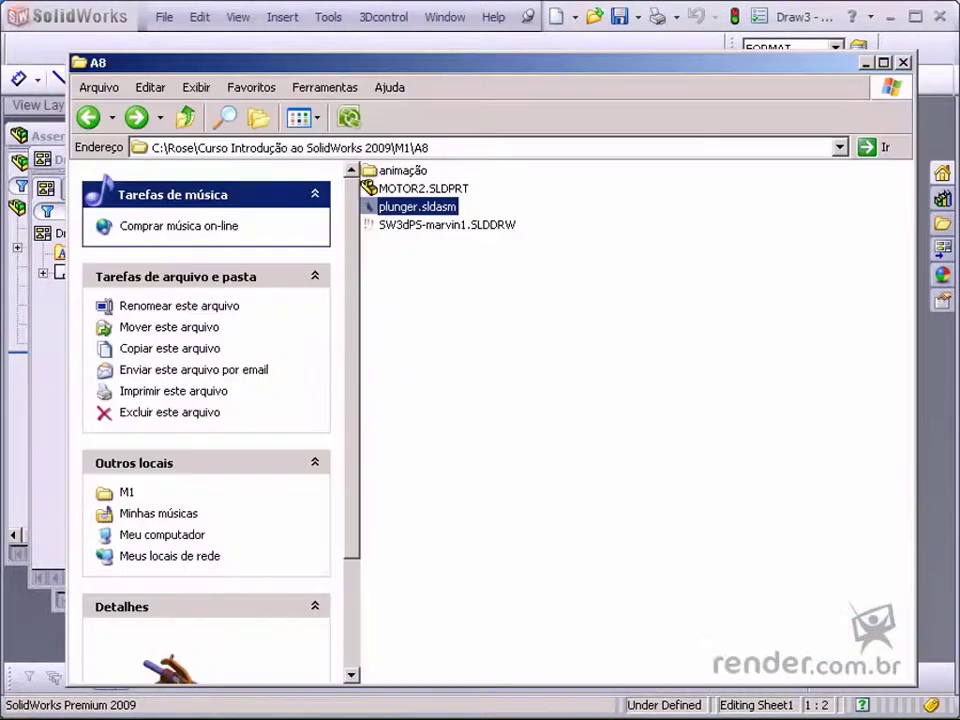
{"action": "left_click", "coordinate": [419, 228]}
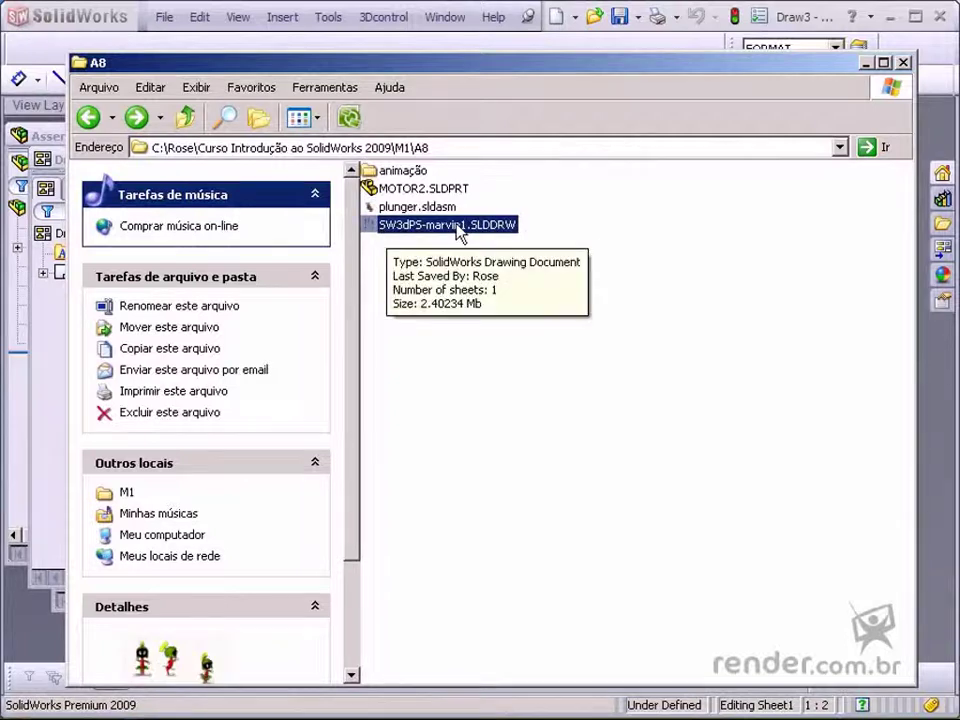
{"action": "left_click", "coordinate": [866, 63]}
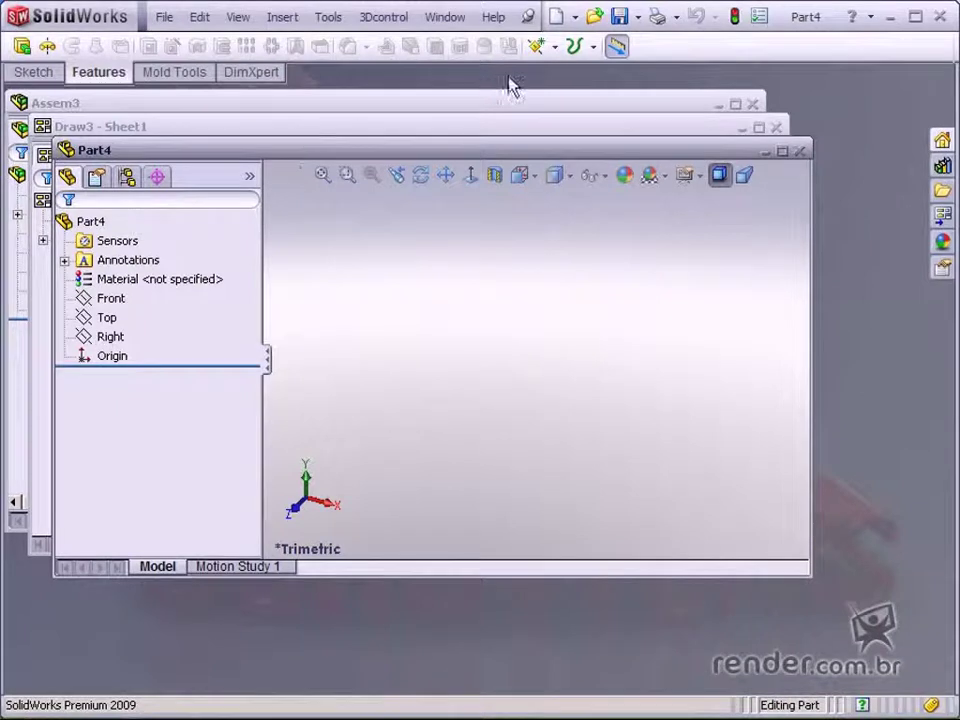
Examine the advanced new-document templates, including part, Steel Part, assem, draw and Render-A3, without creating a document
{"action": "left_click", "coordinate": [553, 18]}
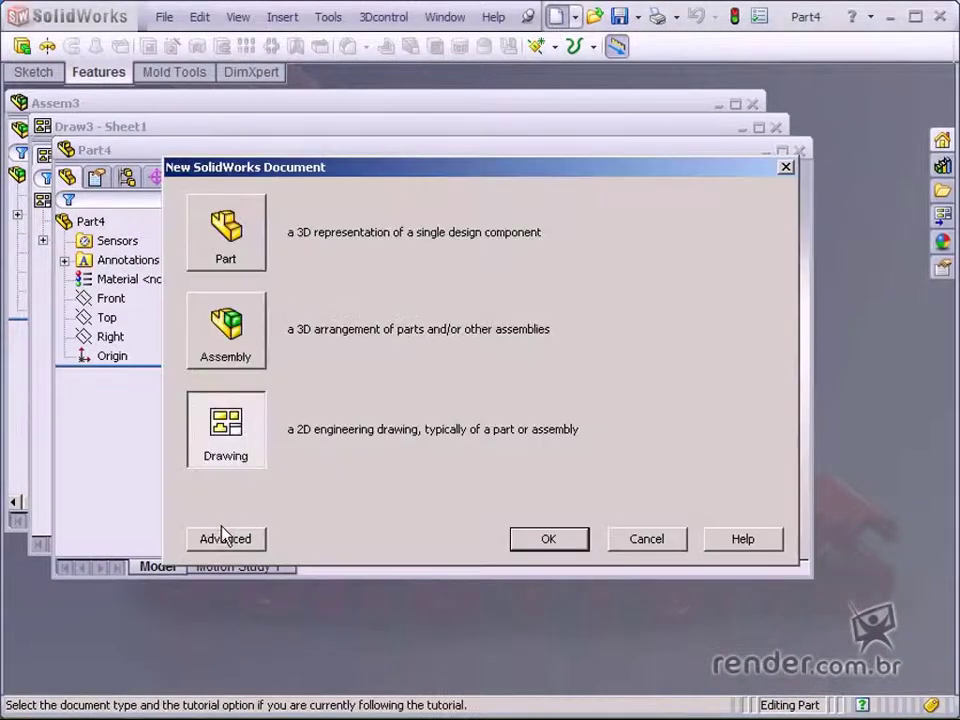
{"action": "left_click", "coordinate": [224, 538]}
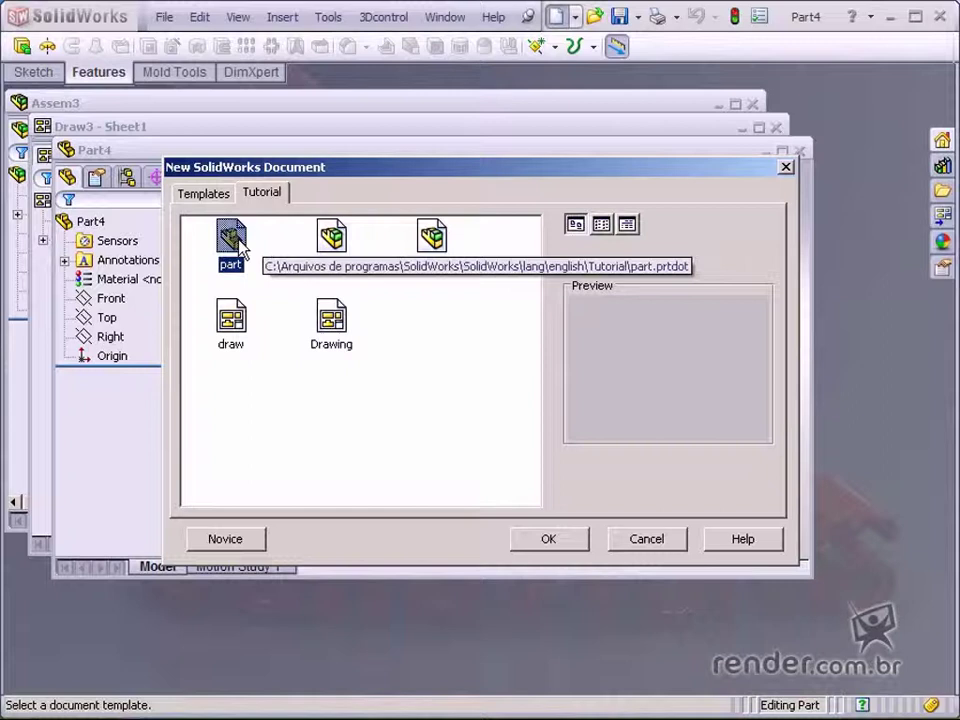
{"action": "left_click", "coordinate": [205, 197]}
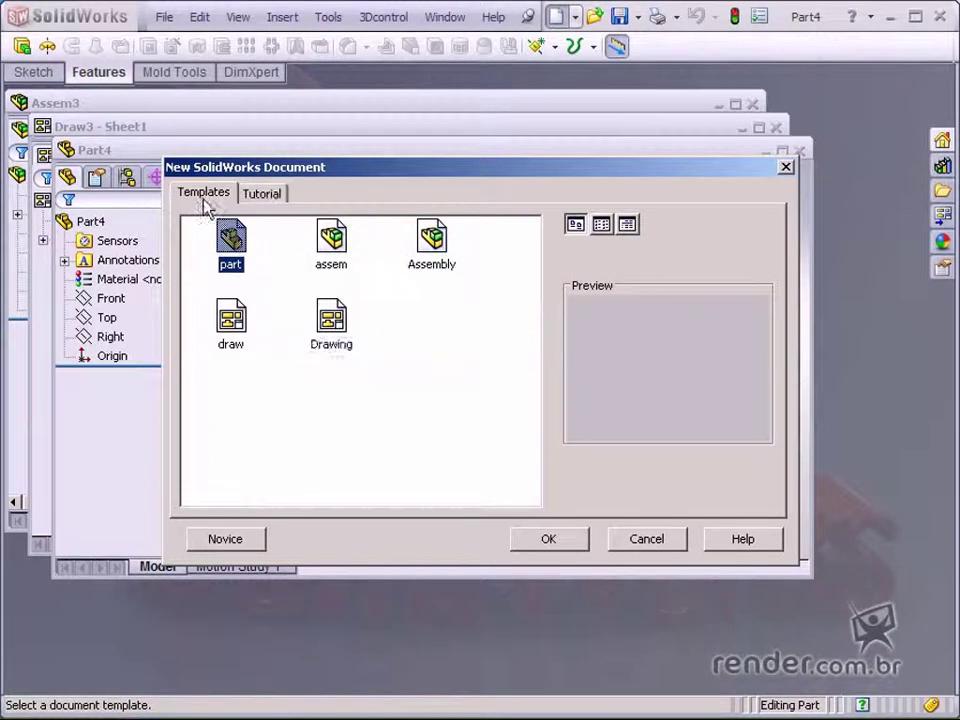
{"action": "left_click", "coordinate": [328, 258]}
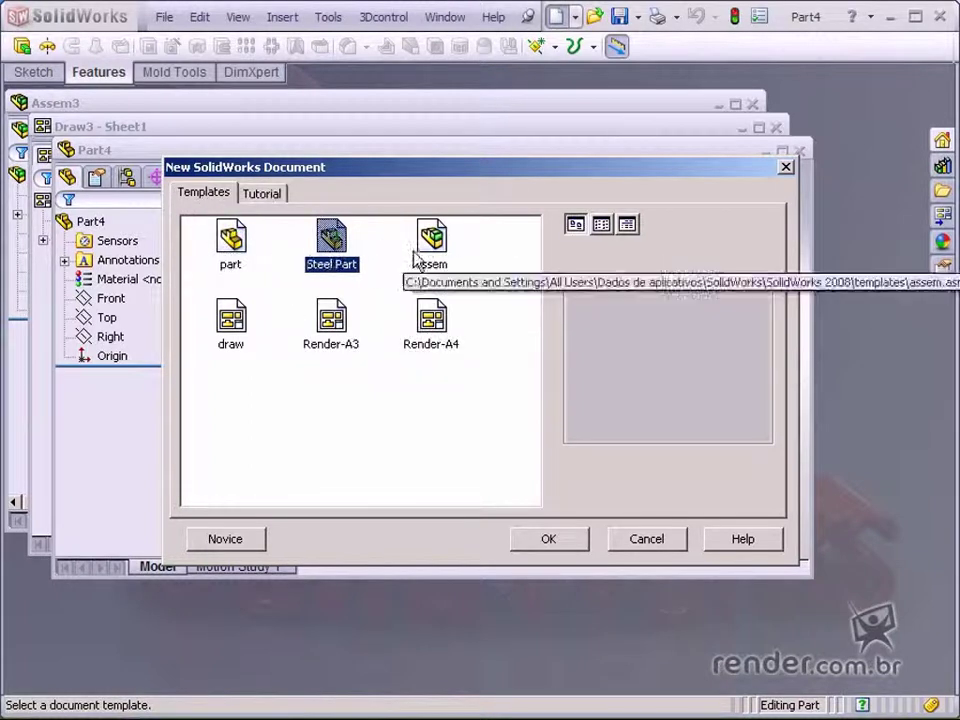
{"action": "left_click", "coordinate": [432, 262]}
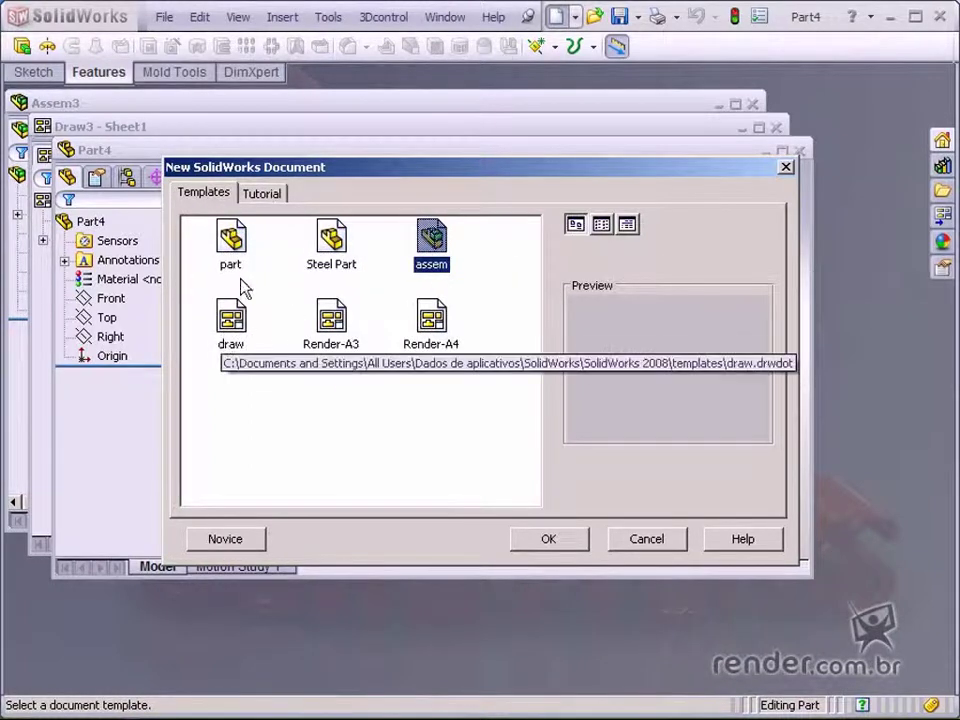
{"action": "left_click", "coordinate": [231, 242]}
{"action": "left_click", "coordinate": [435, 238]}
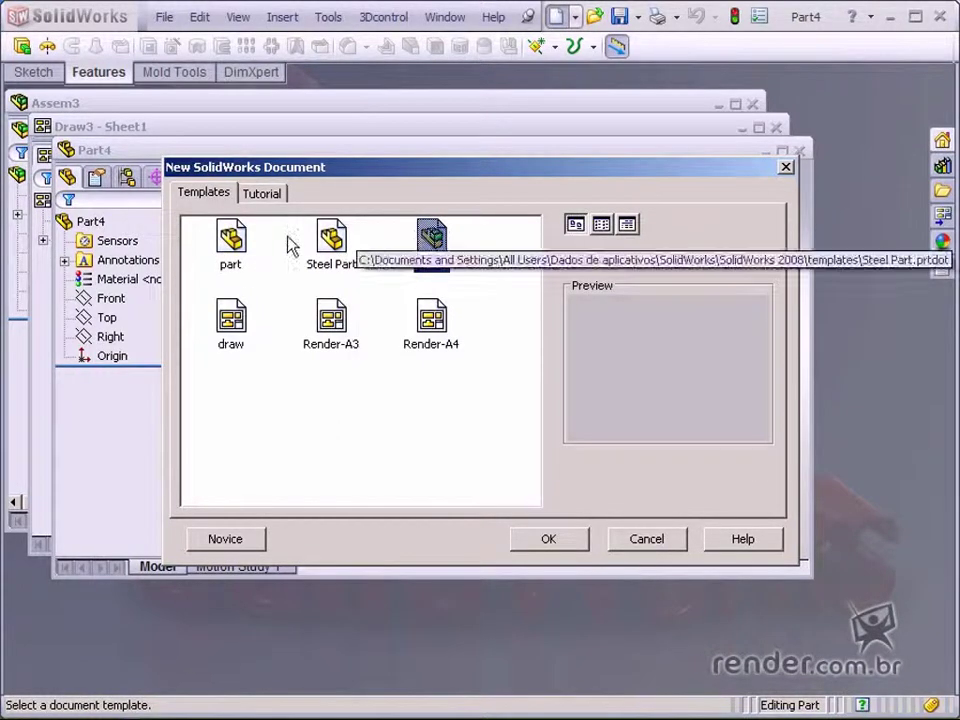
{"action": "left_click", "coordinate": [232, 355]}
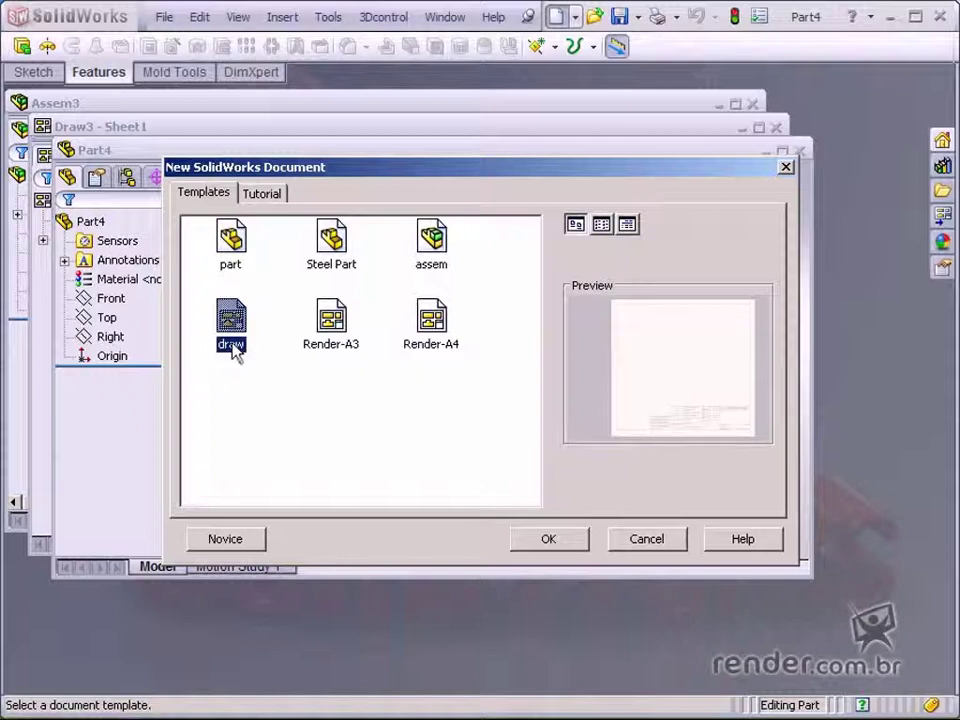
{"action": "left_click", "coordinate": [331, 330]}
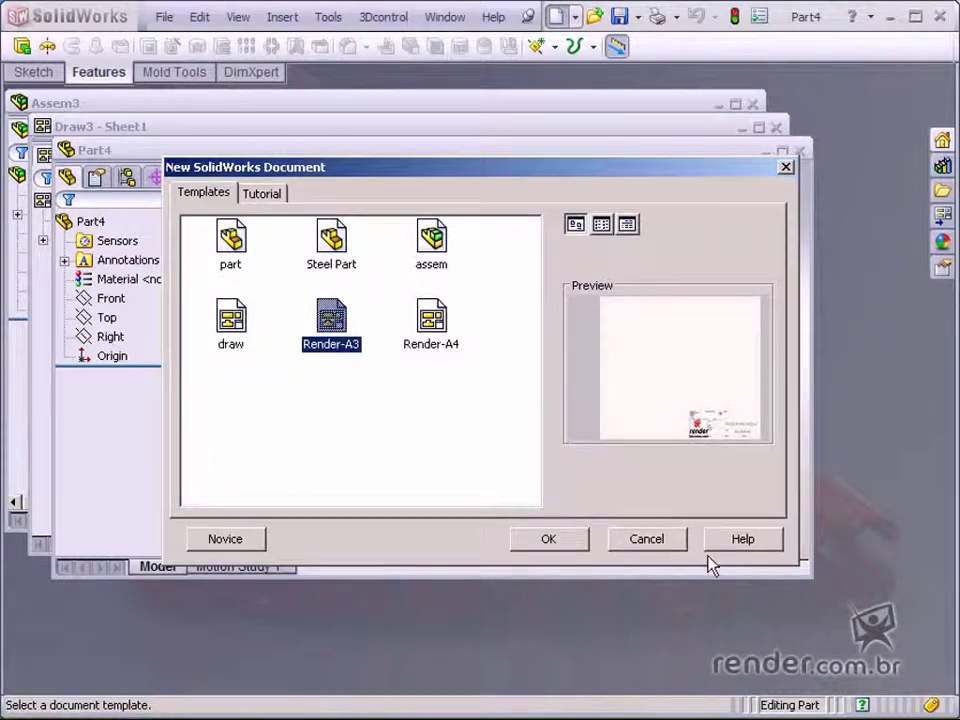
{"action": "left_click", "coordinate": [668, 541]}
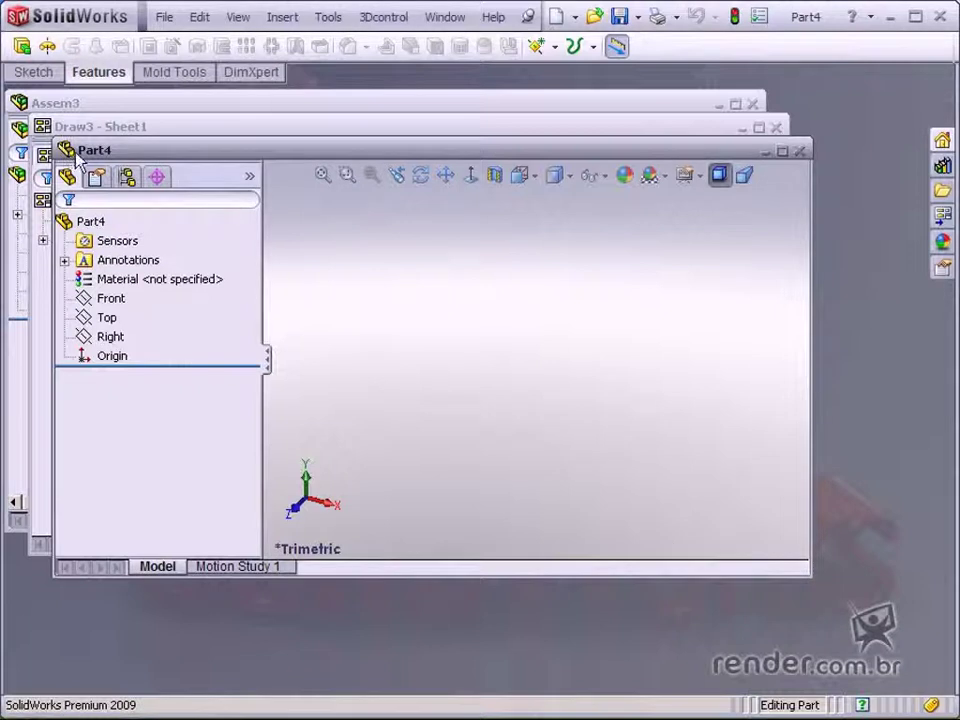
Close the open Part4, Draw3 and Assem3 documents
{"action": "left_click", "coordinate": [801, 152]}
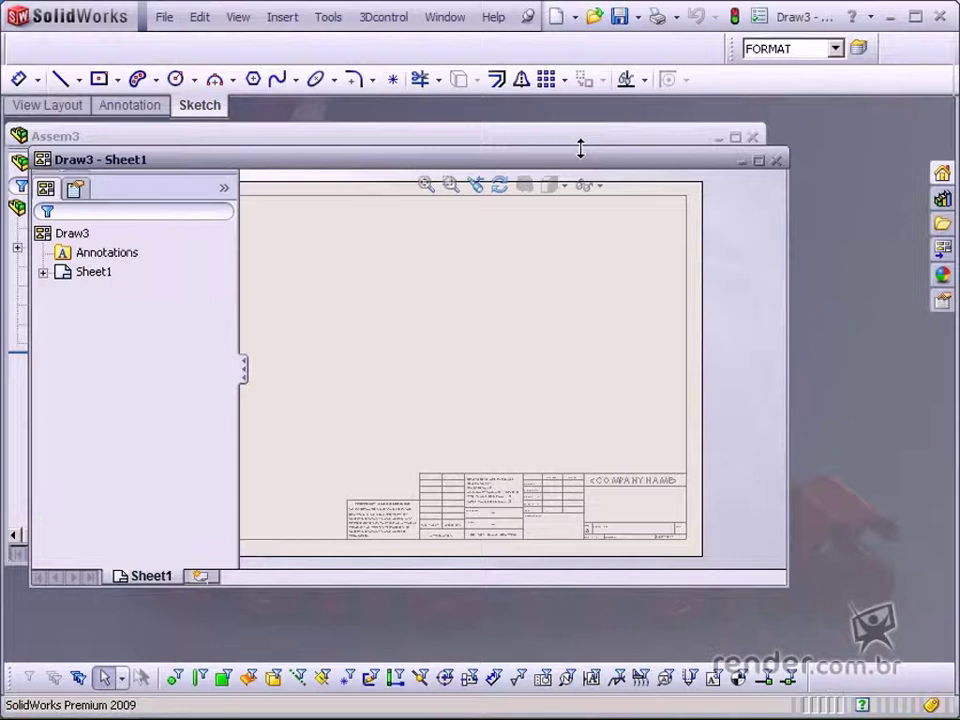
{"action": "left_click", "coordinate": [776, 161]}
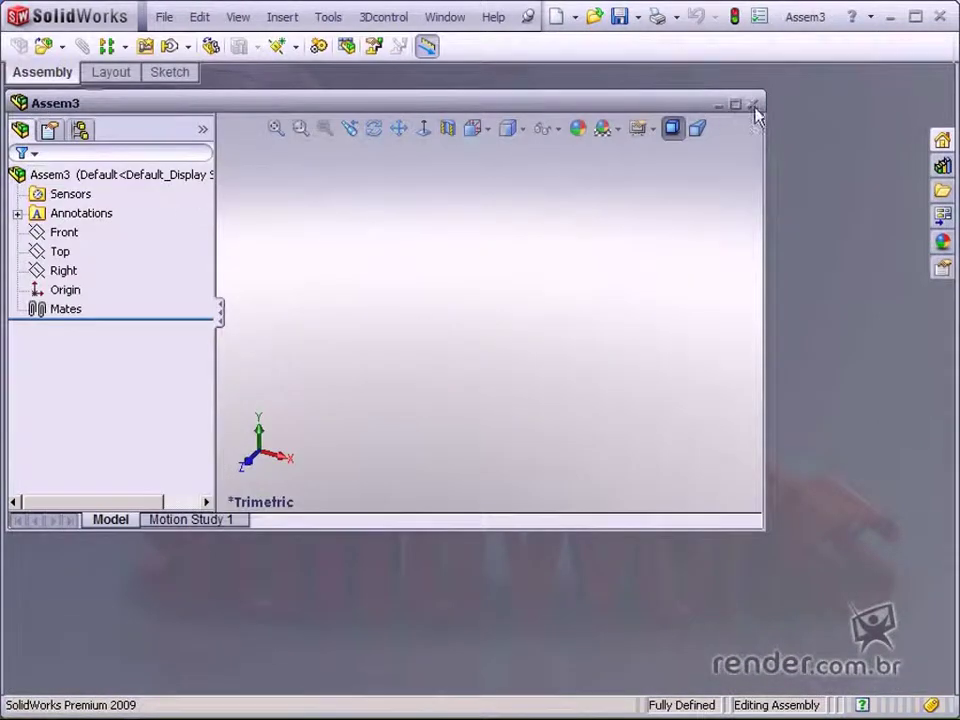
{"action": "left_click", "coordinate": [754, 106]}
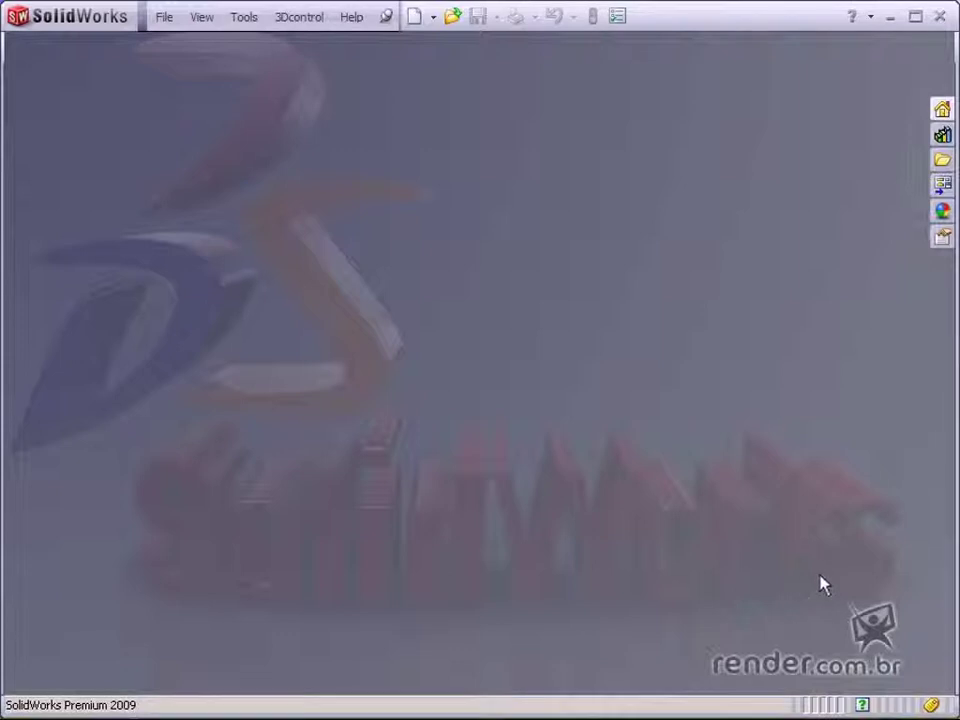
Start a new document in the Novice view and choose Part as the document type
{"action": "left_click", "coordinate": [414, 18]}
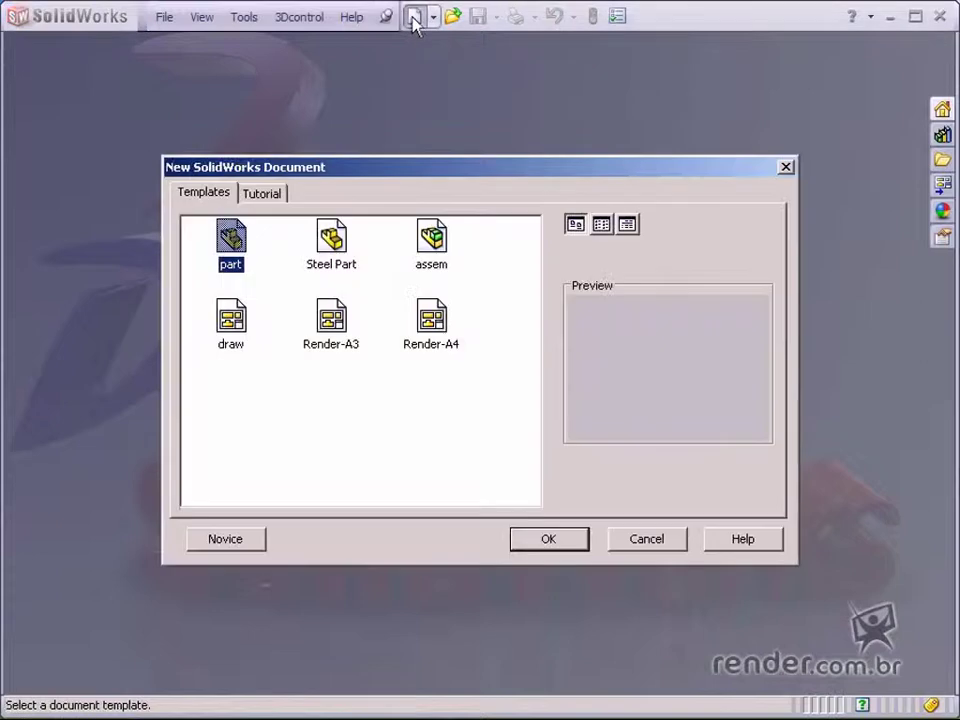
{"action": "left_click", "coordinate": [238, 540]}
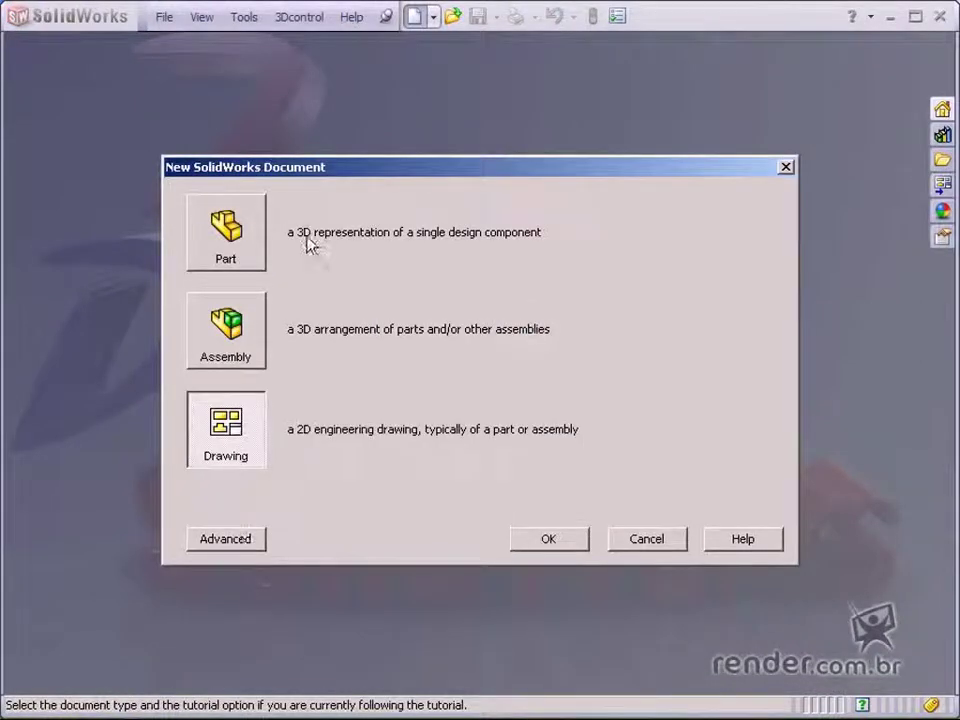
{"action": "left_click", "coordinate": [230, 228]}
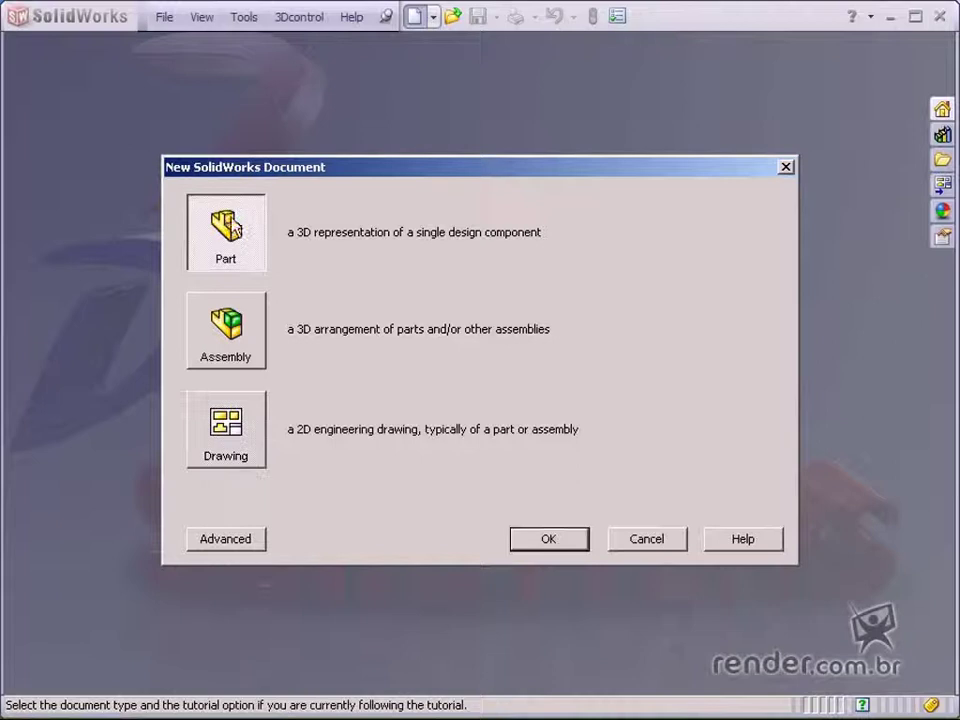
Examine the advanced Tutorial and Templates sets, previewing the Render-A3 and Render-A4 drawing templates and selecting the part template
{"action": "left_click", "coordinate": [230, 542]}
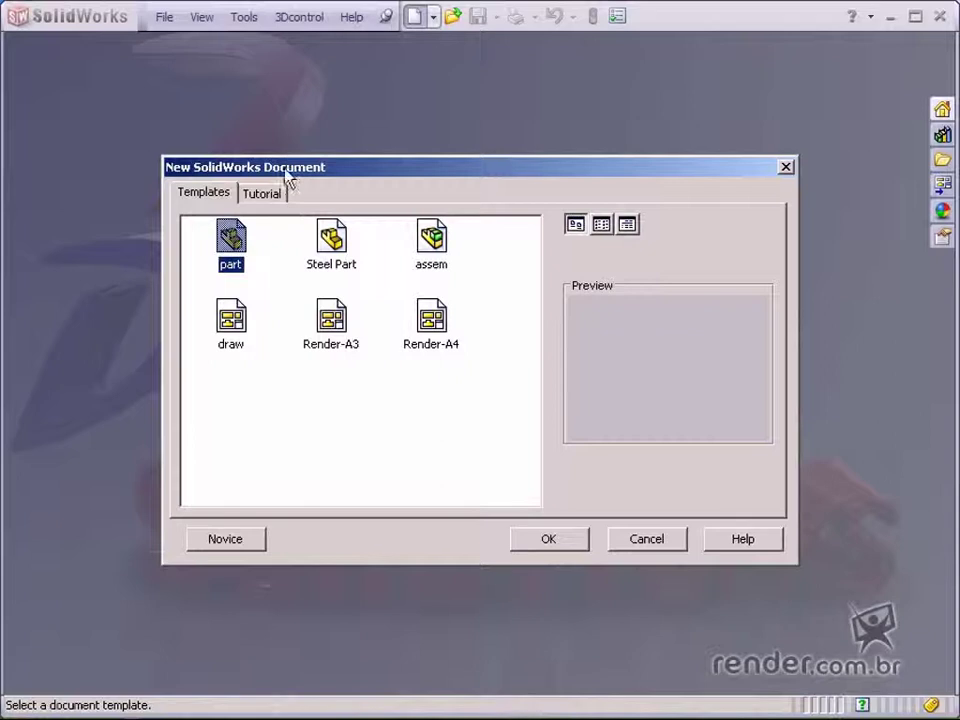
{"action": "left_click", "coordinate": [276, 196]}
{"action": "left_click", "coordinate": [223, 196]}
{"action": "left_click", "coordinate": [330, 343]}
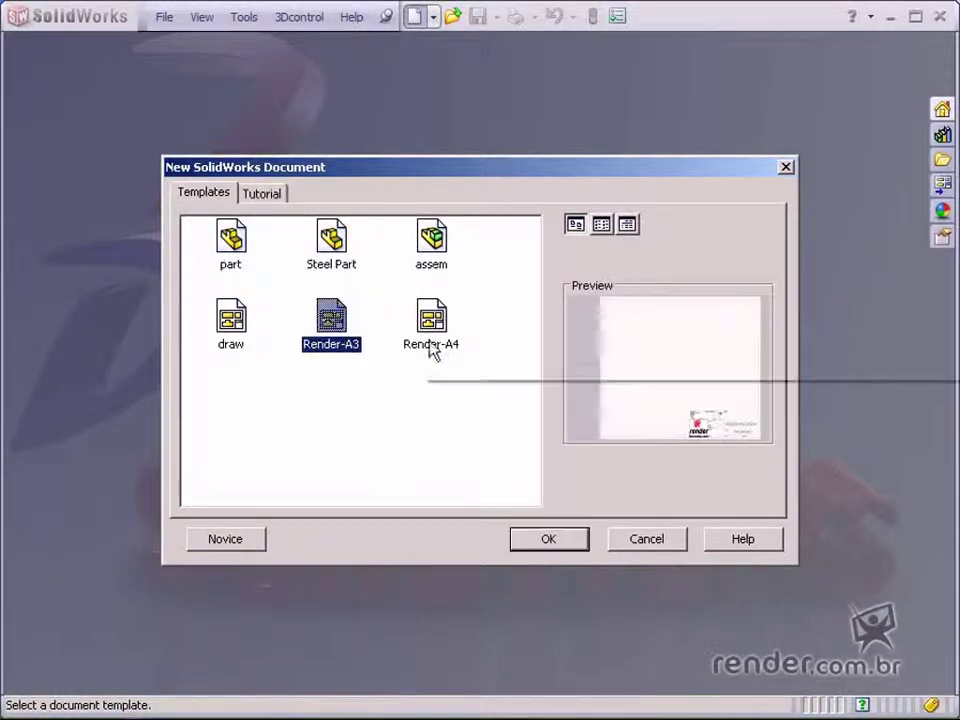
{"action": "left_click", "coordinate": [428, 335]}
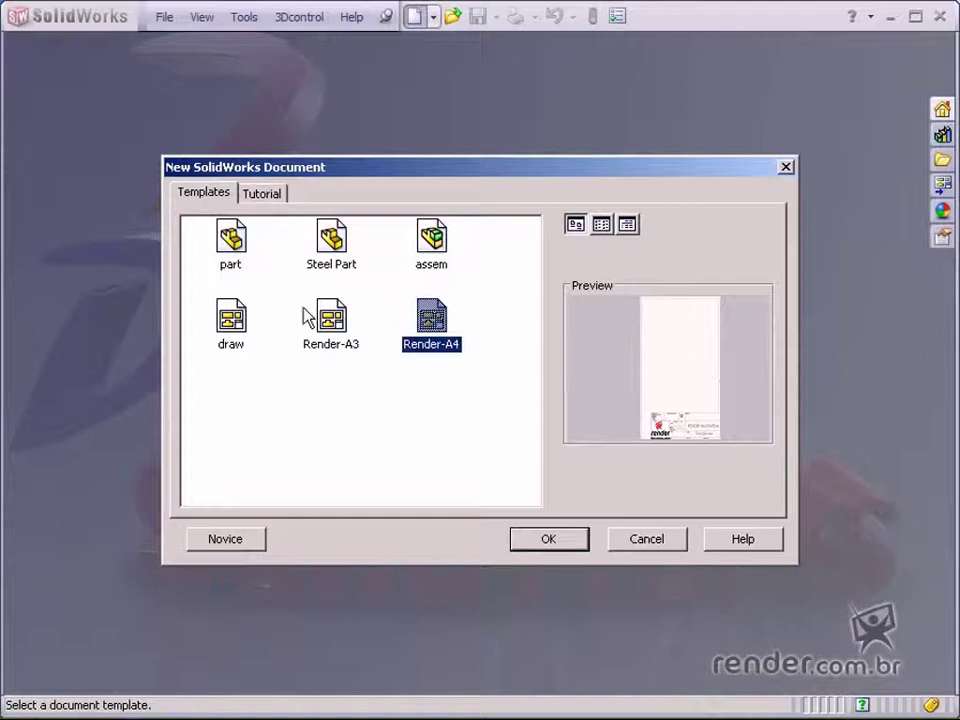
{"action": "left_click", "coordinate": [235, 246]}
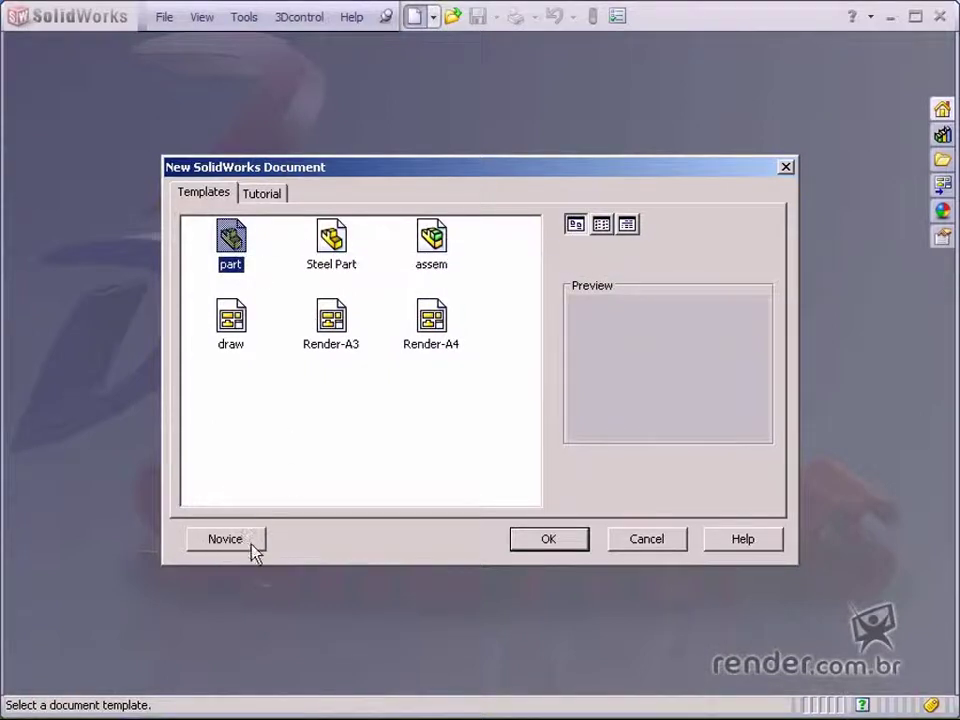
Return to the Novice view and create a new Part document, leaving nothing selected in its feature tree
{"action": "left_click", "coordinate": [222, 540]}
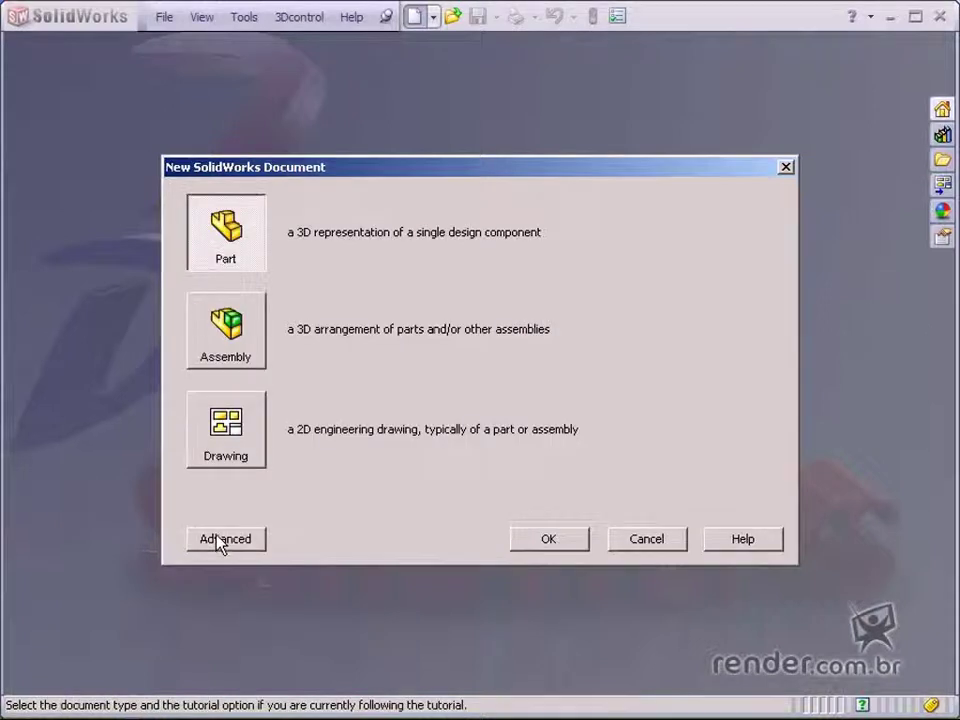
{"action": "left_click", "coordinate": [536, 541]}
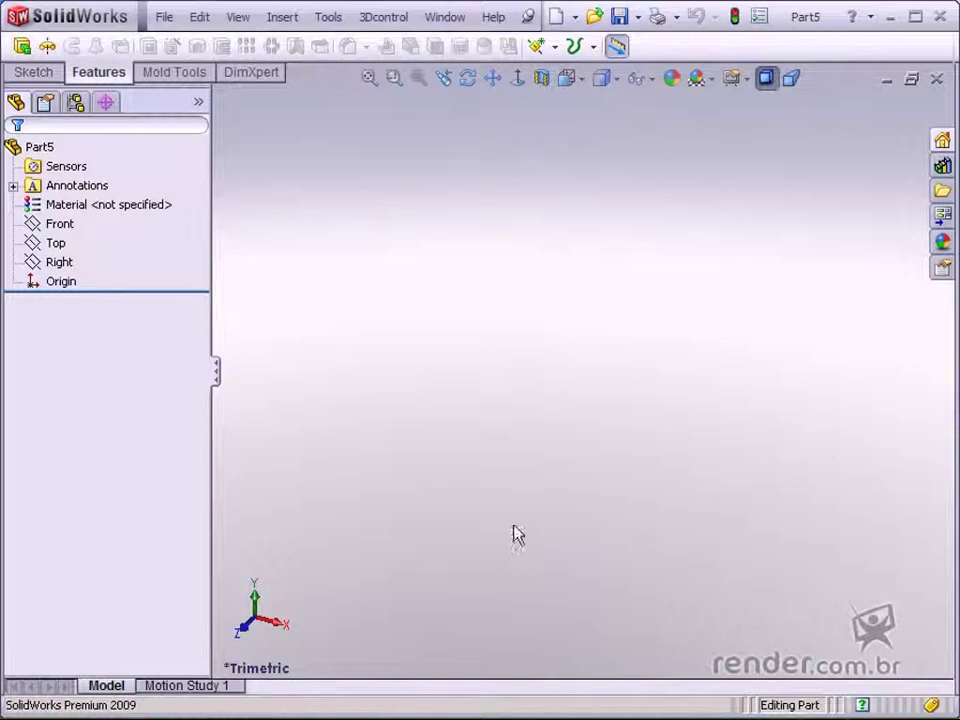
{"action": "left_click", "coordinate": [22, 148]}
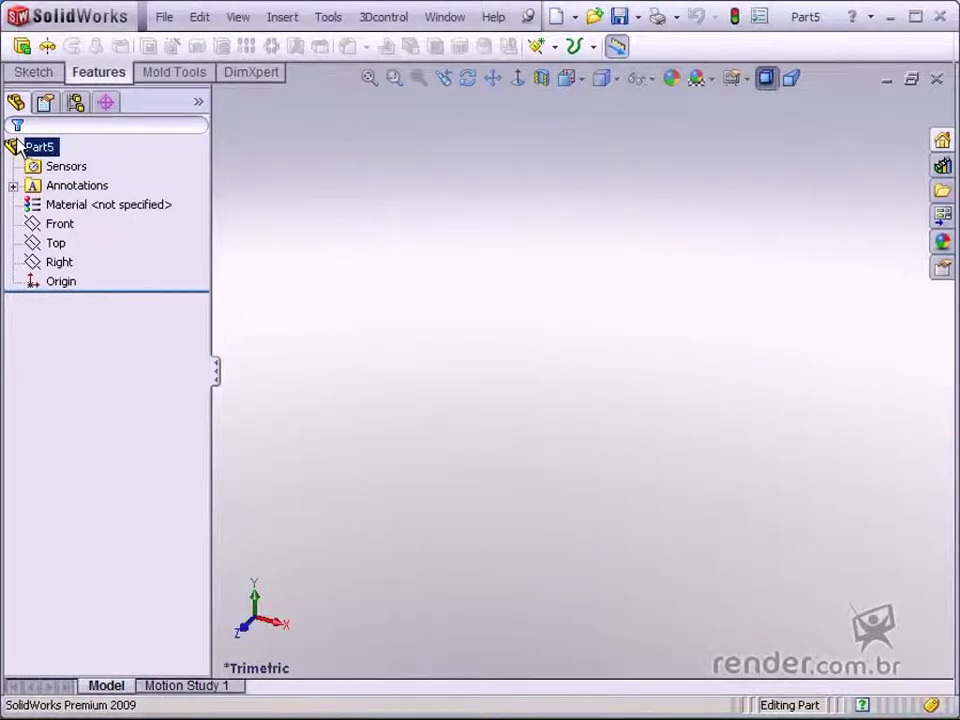
{"action": "key", "text": "Escape"}
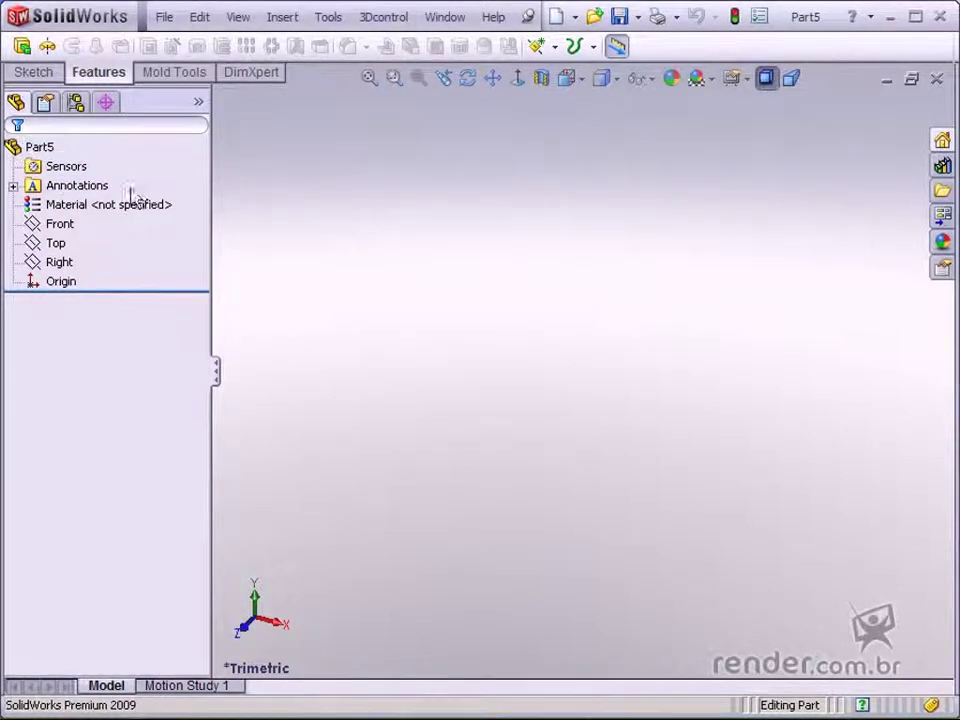
Open the part MOTOR2.SLDPRT from the A8 folder and expand its Motor folder in the feature tree
{"action": "left_click", "coordinate": [172, 28]}
{"action": "left_click", "coordinate": [198, 68]}
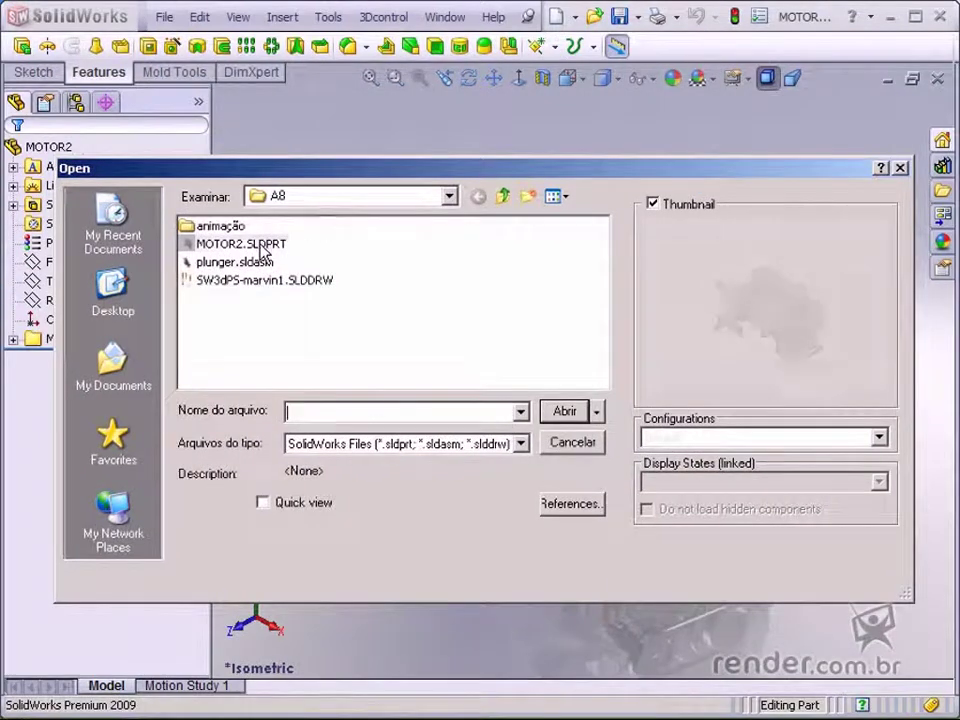
{"action": "left_click", "coordinate": [261, 246]}
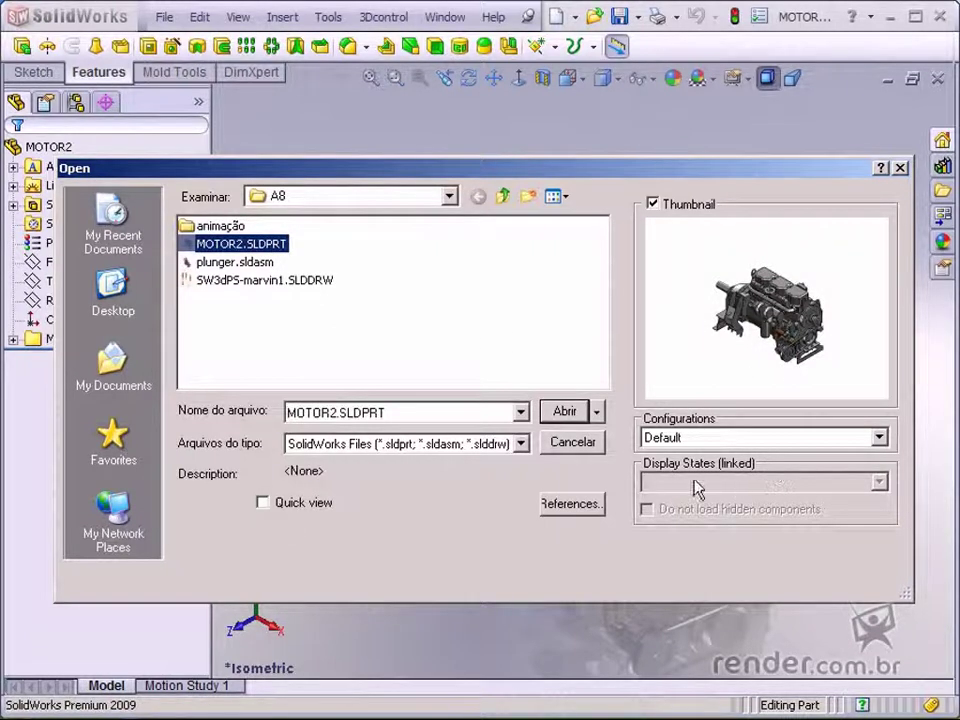
{"action": "key", "text": "Return"}
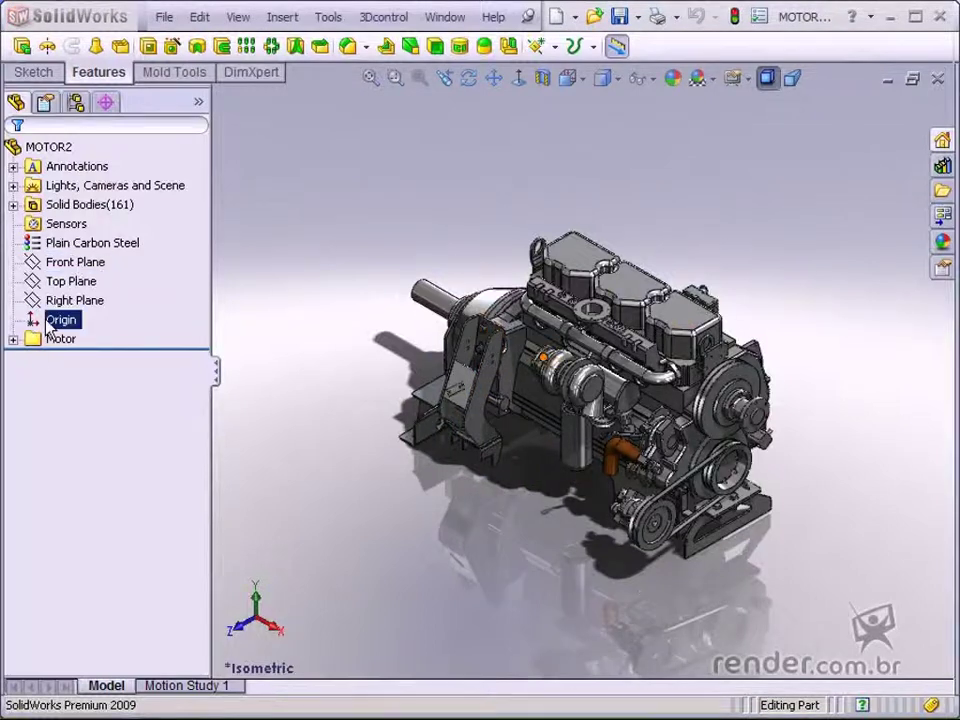
{"action": "left_click", "coordinate": [13, 340]}
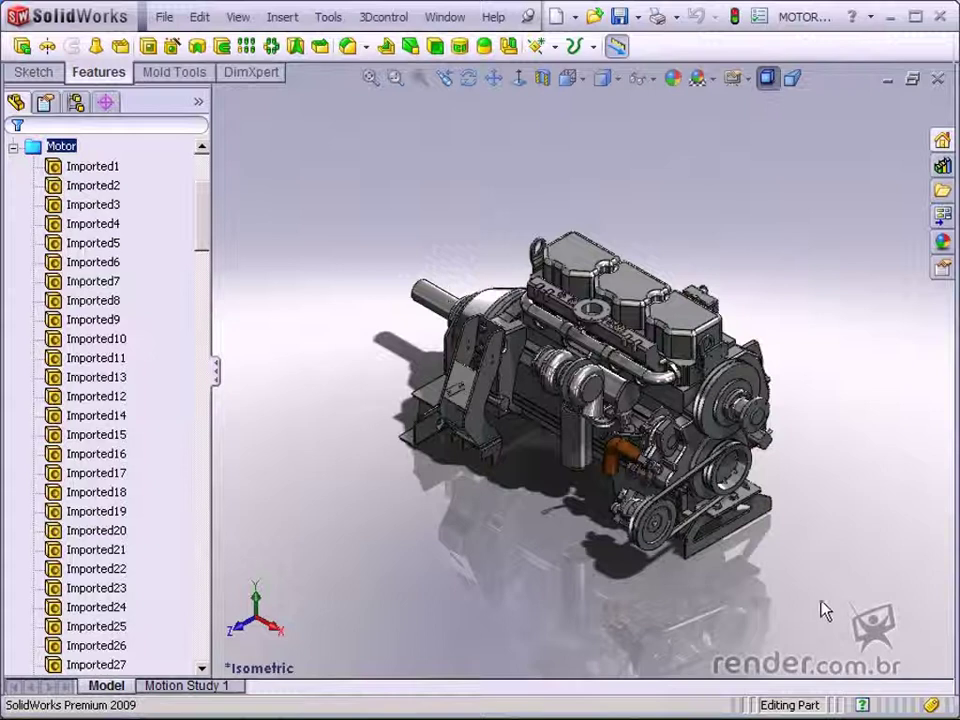
Create a new Assembly document from the Novice view without inserting any component
{"action": "left_click", "coordinate": [557, 18]}
{"action": "key", "text": "Down"}
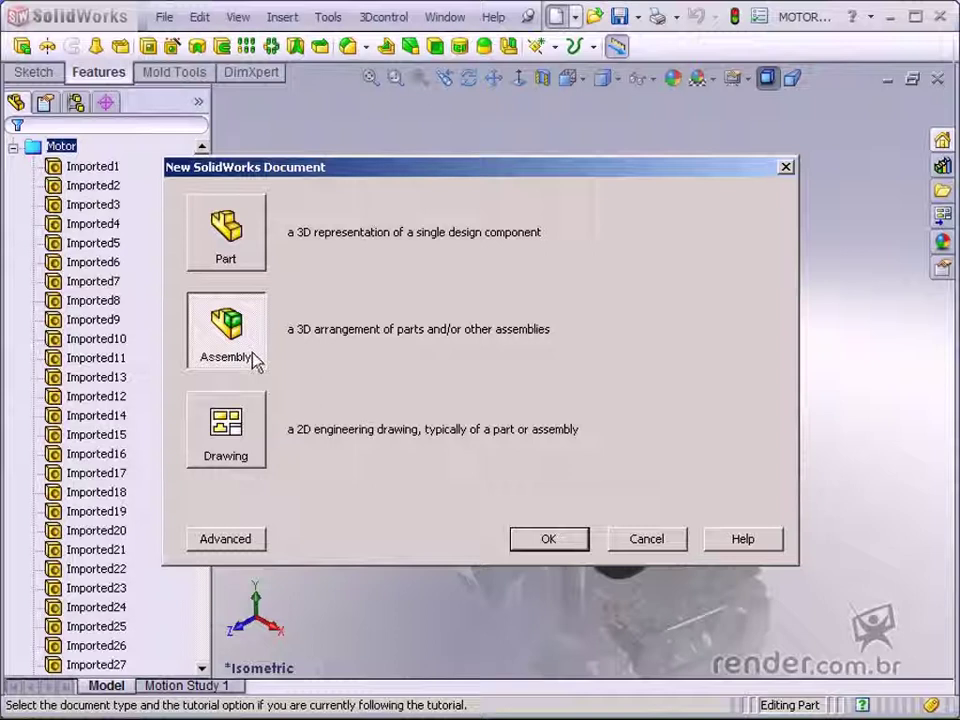
{"action": "left_click", "coordinate": [556, 539]}
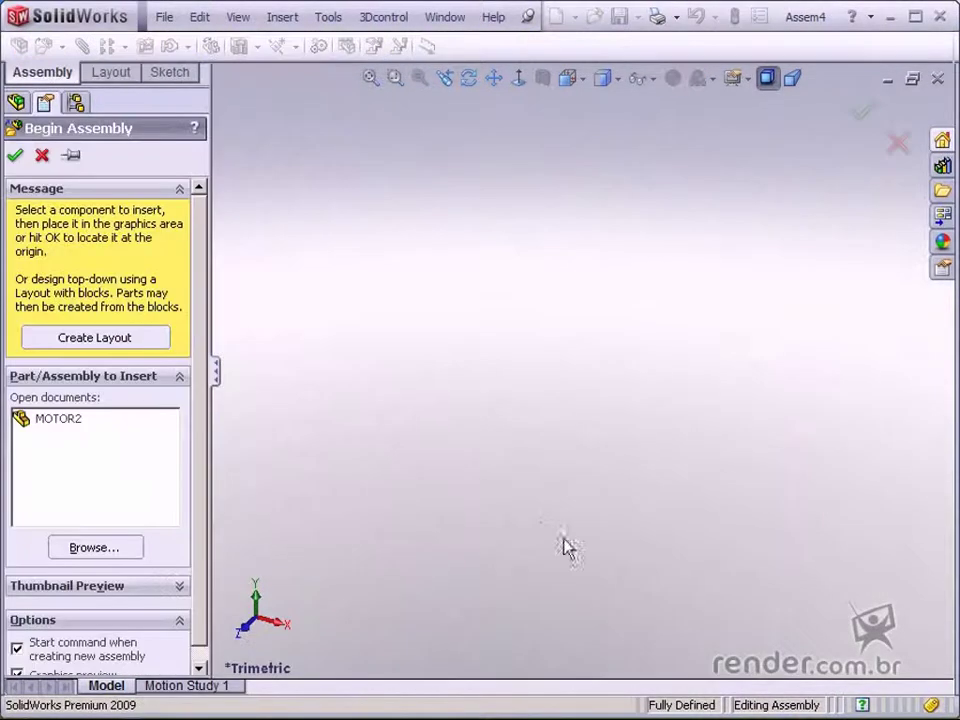
{"action": "left_click", "coordinate": [42, 158]}
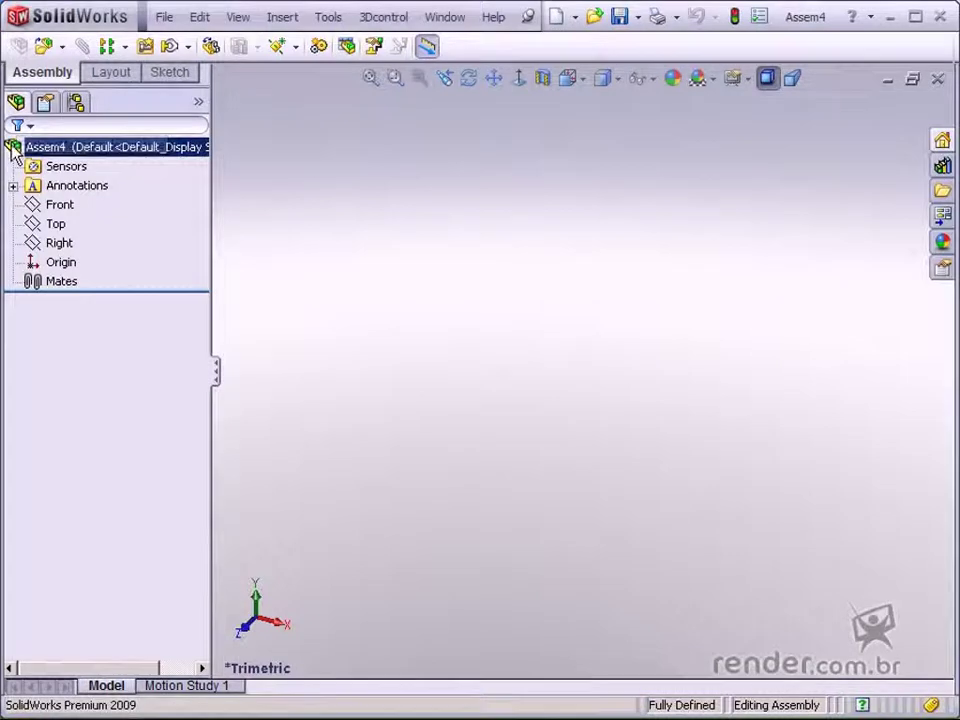
Open plunger.sldasm from the A8 folder, filtering the files by the Assembly (*.asm;*.sldasm) type
{"action": "left_click", "coordinate": [165, 20]}
{"action": "left_click", "coordinate": [195, 67]}
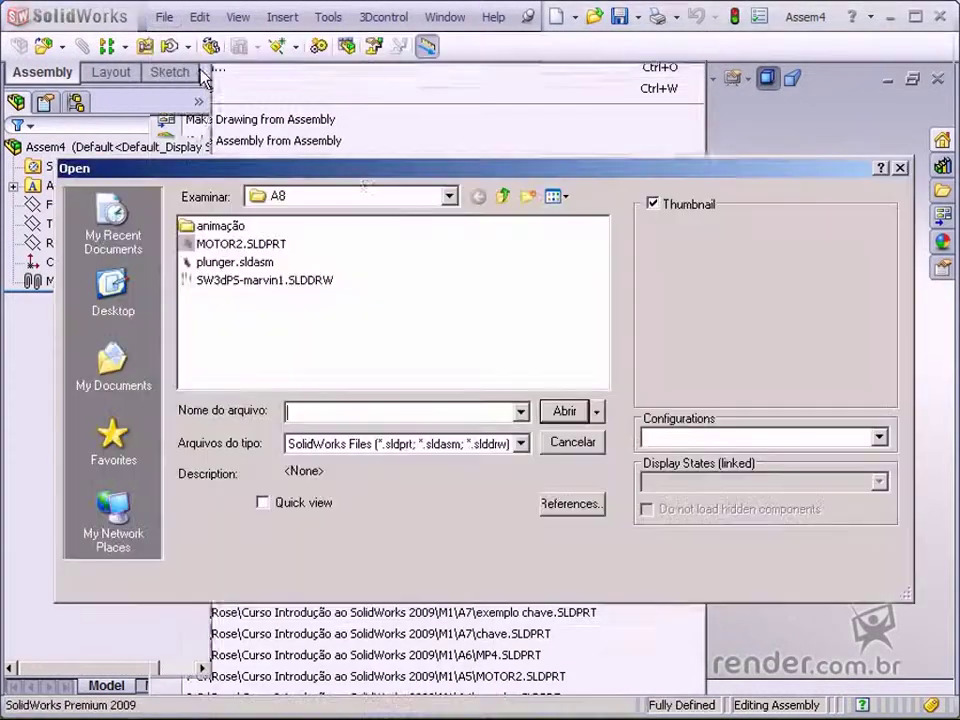
{"action": "left_click", "coordinate": [521, 444]}
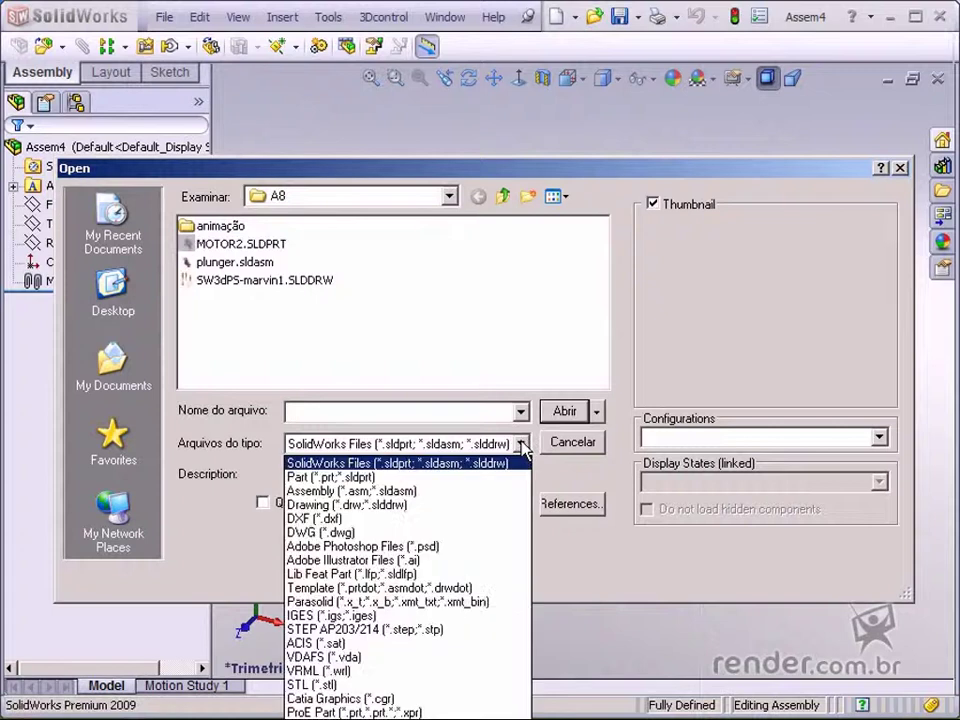
{"action": "left_click", "coordinate": [486, 491]}
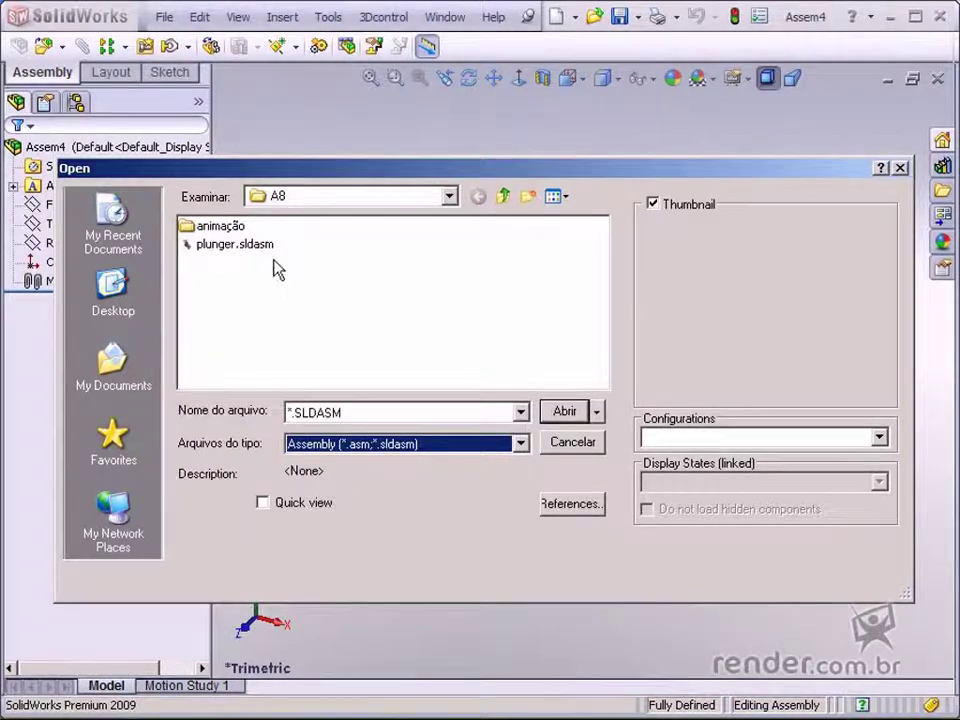
{"action": "left_click", "coordinate": [235, 244]}
{"action": "left_click", "coordinate": [566, 414]}
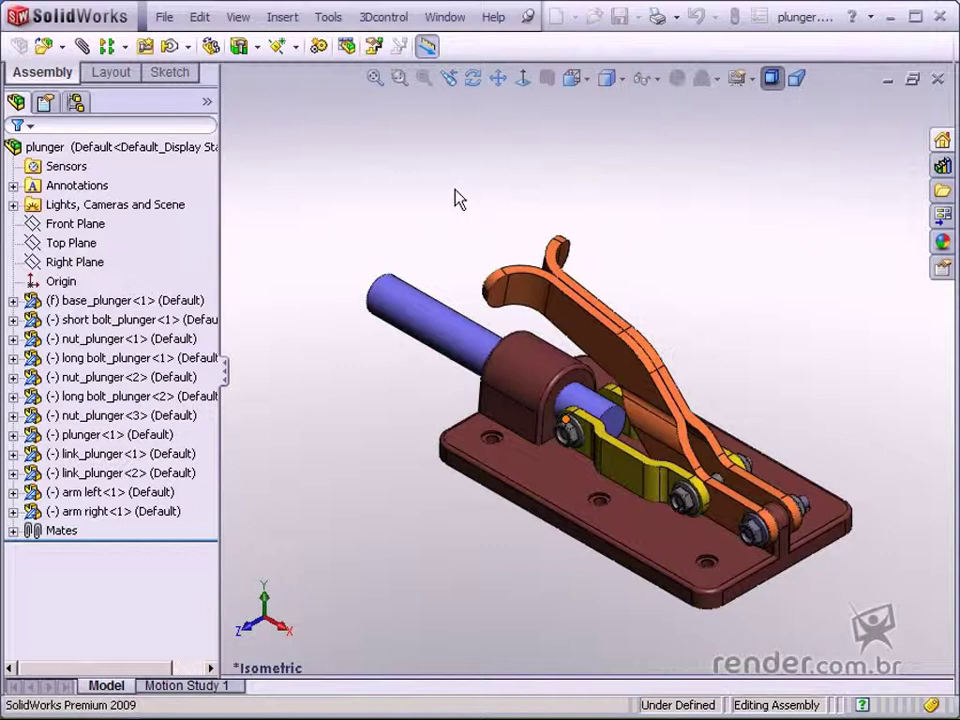
{"action": "left_click", "coordinate": [95, 511]}
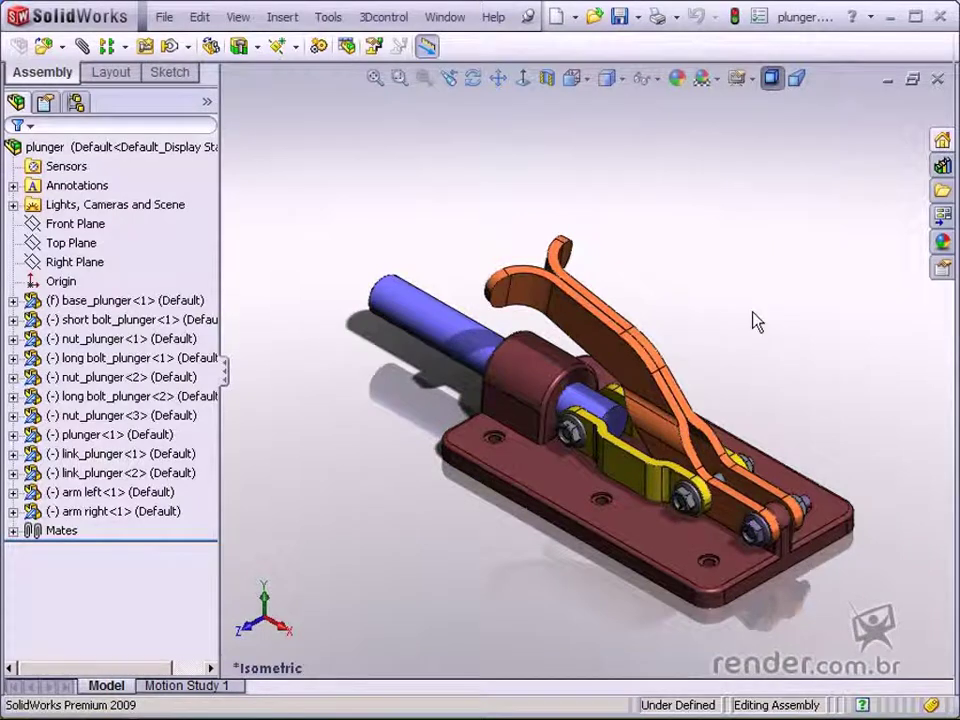
Create a new Drawing document from the Novice view
{"action": "left_click", "coordinate": [558, 18]}
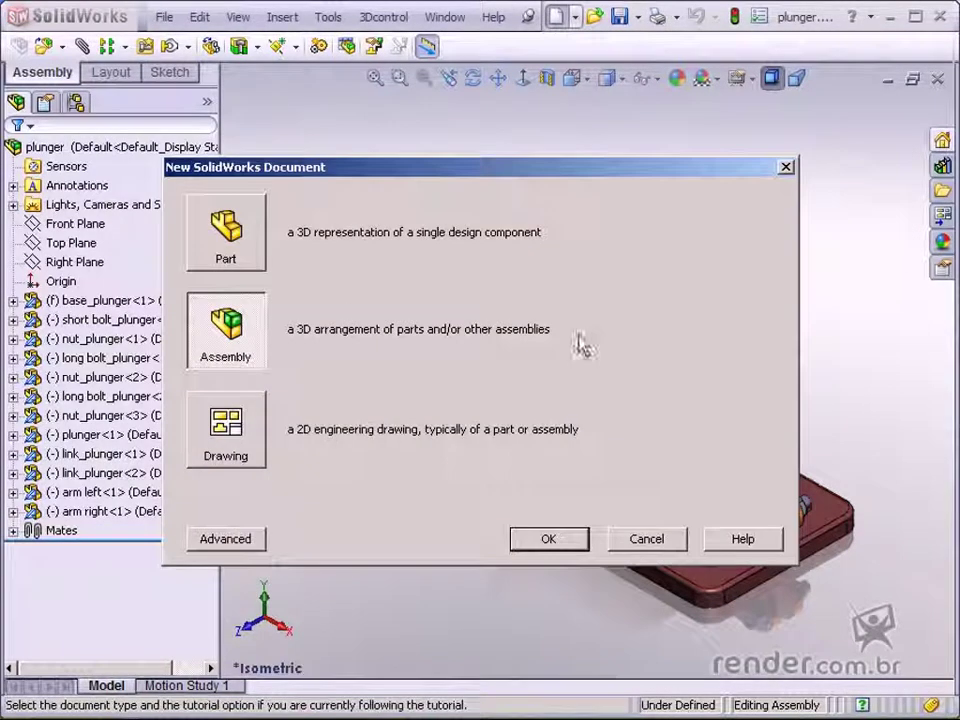
{"action": "left_click", "coordinate": [238, 443]}
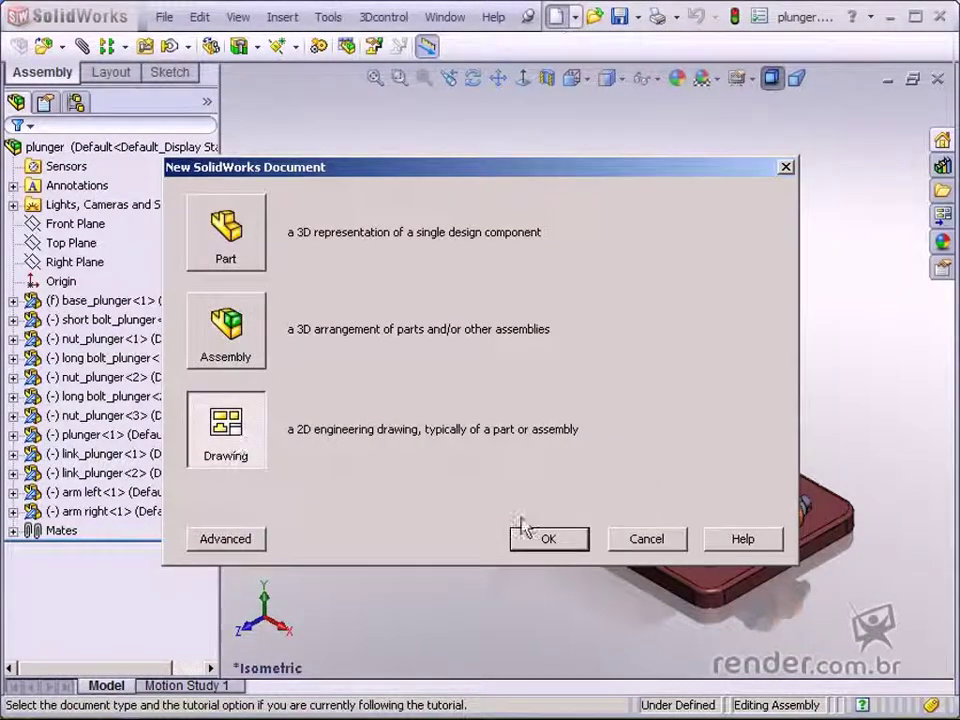
{"action": "left_click", "coordinate": [550, 540]}
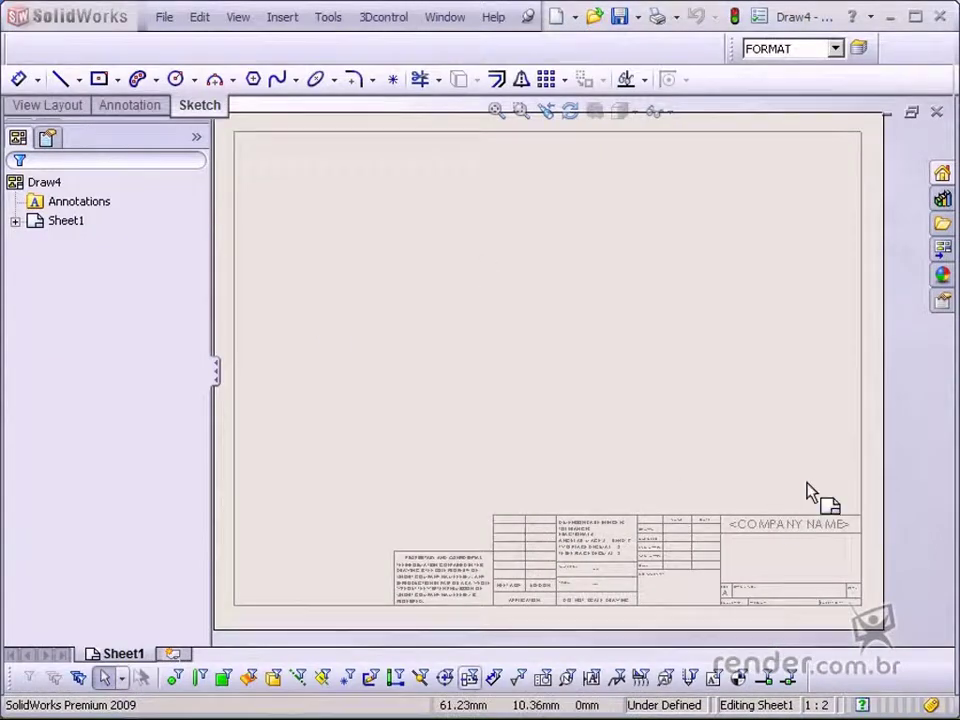
Examine the drawing's View Layout, Annotation and Sketch tools and the contents of Sheet1 in its tree
{"action": "left_click", "coordinate": [55, 105]}
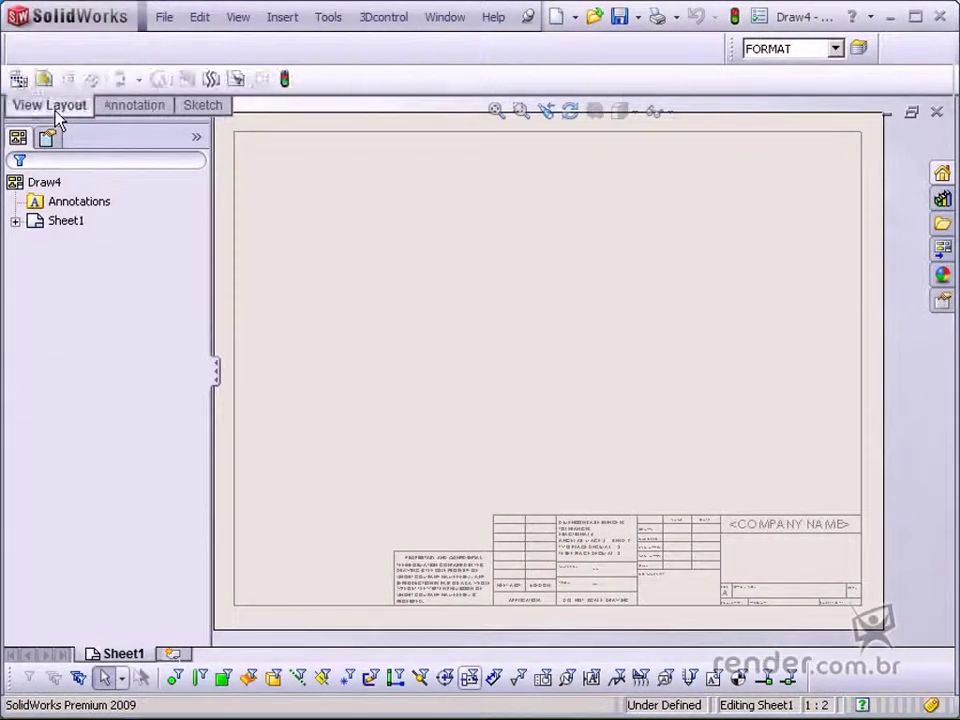
{"action": "left_click", "coordinate": [118, 108]}
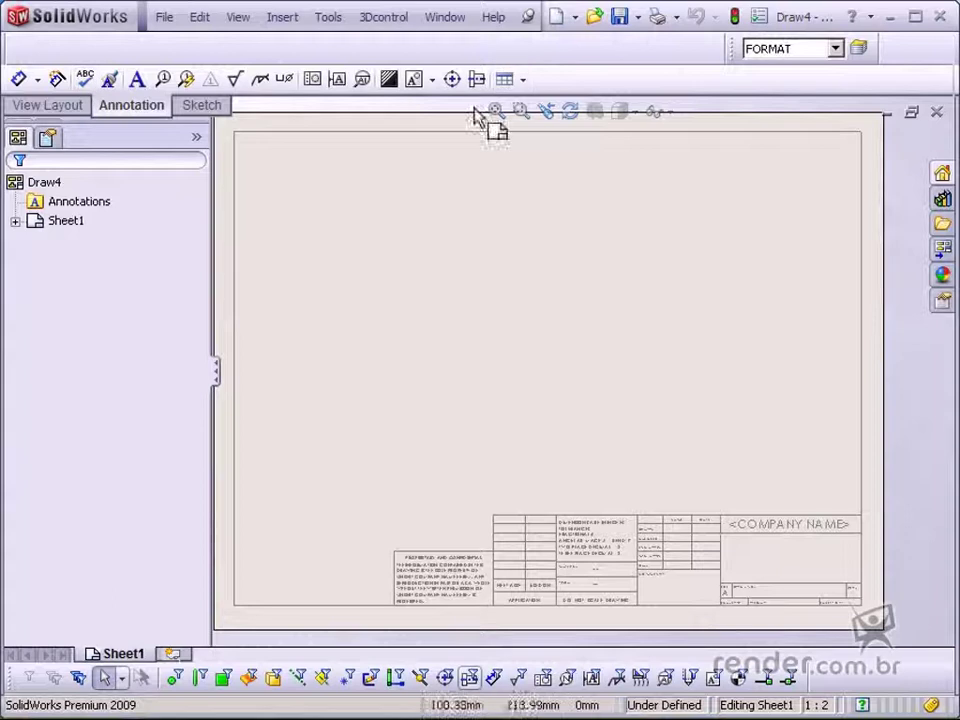
{"action": "left_click", "coordinate": [42, 182]}
{"action": "left_click", "coordinate": [18, 222]}
{"action": "left_click", "coordinate": [16, 222]}
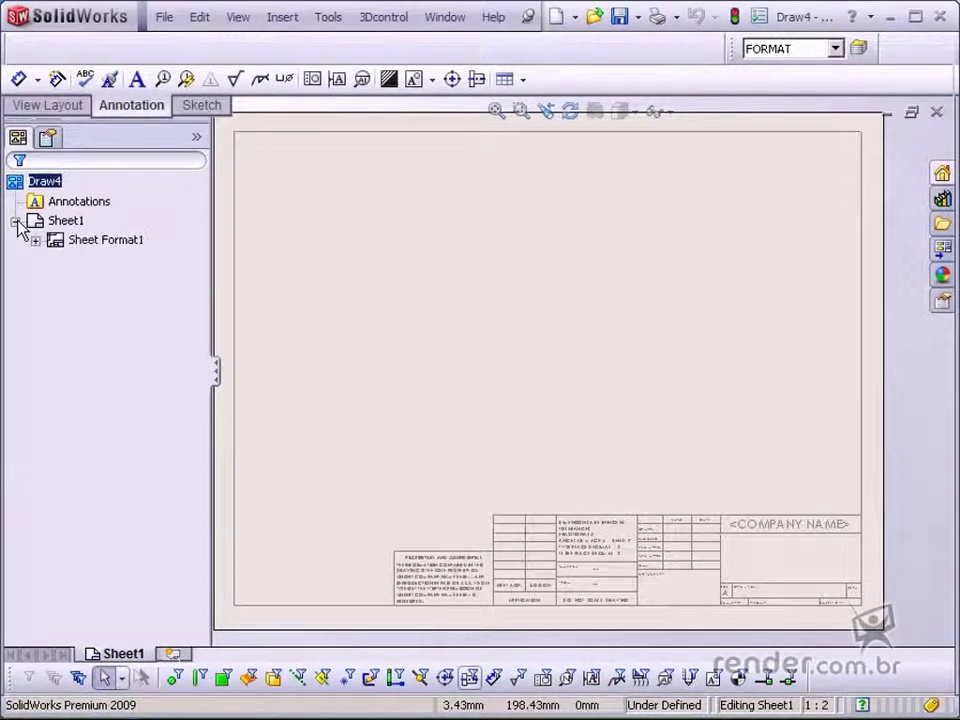
{"action": "left_click", "coordinate": [16, 222]}
{"action": "left_click", "coordinate": [26, 108]}
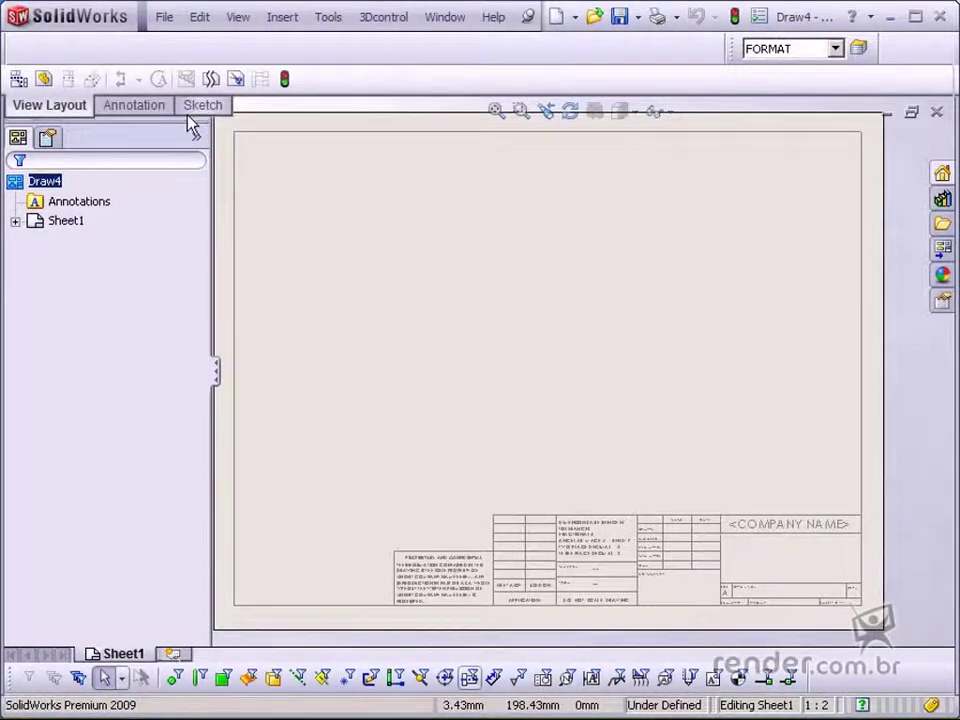
{"action": "left_click", "coordinate": [198, 108]}
{"action": "left_click", "coordinate": [155, 108]}
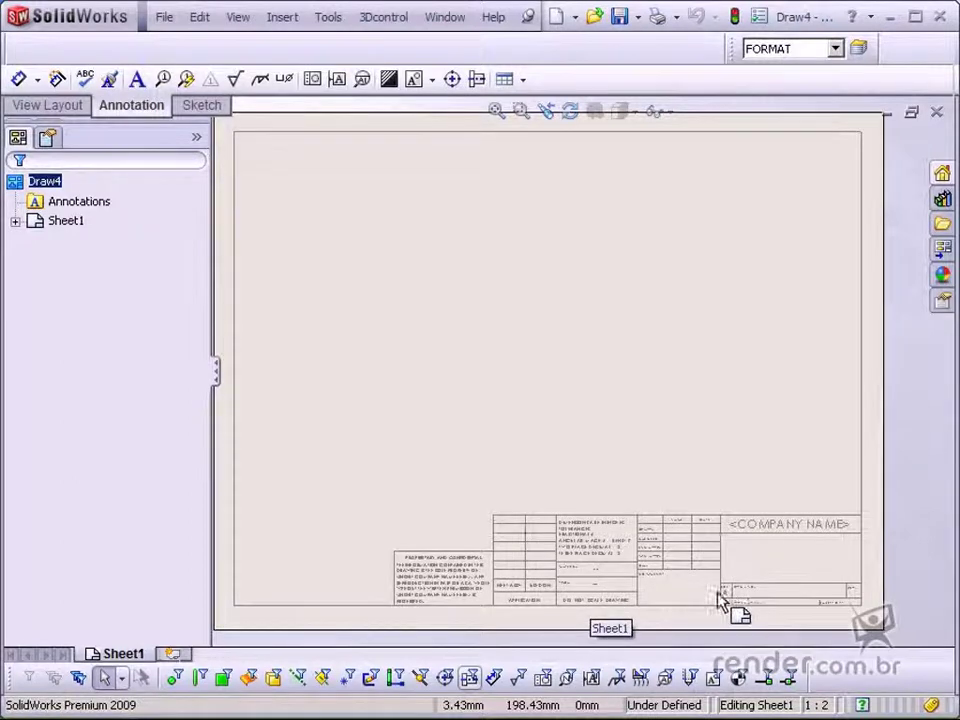
Create another new drawing from the Render-A3 template
{"action": "left_click", "coordinate": [557, 19]}
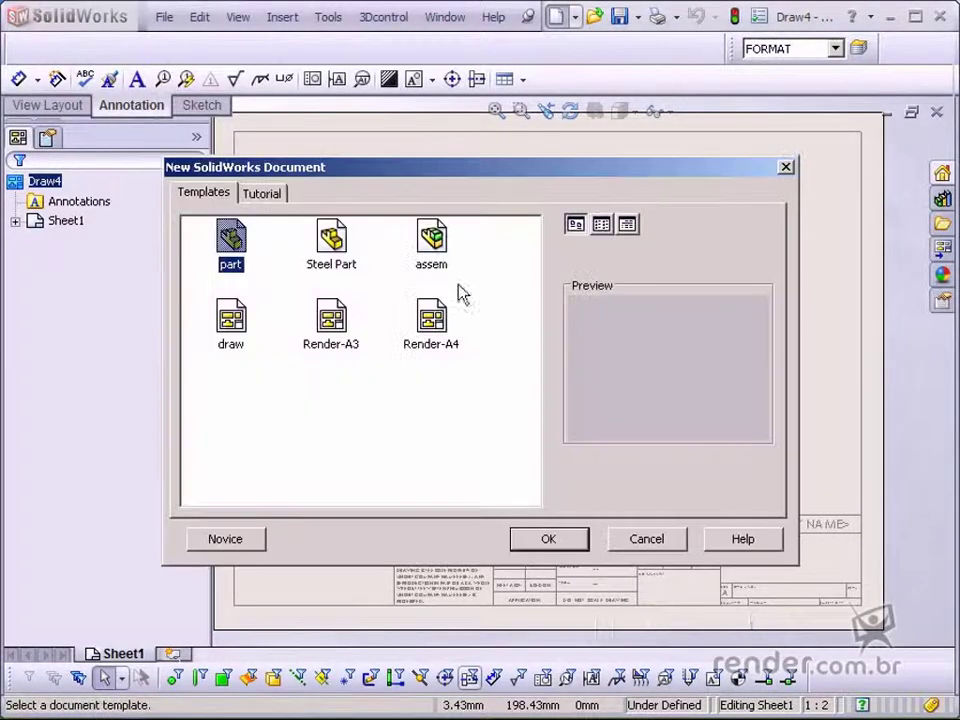
{"action": "left_click", "coordinate": [336, 348]}
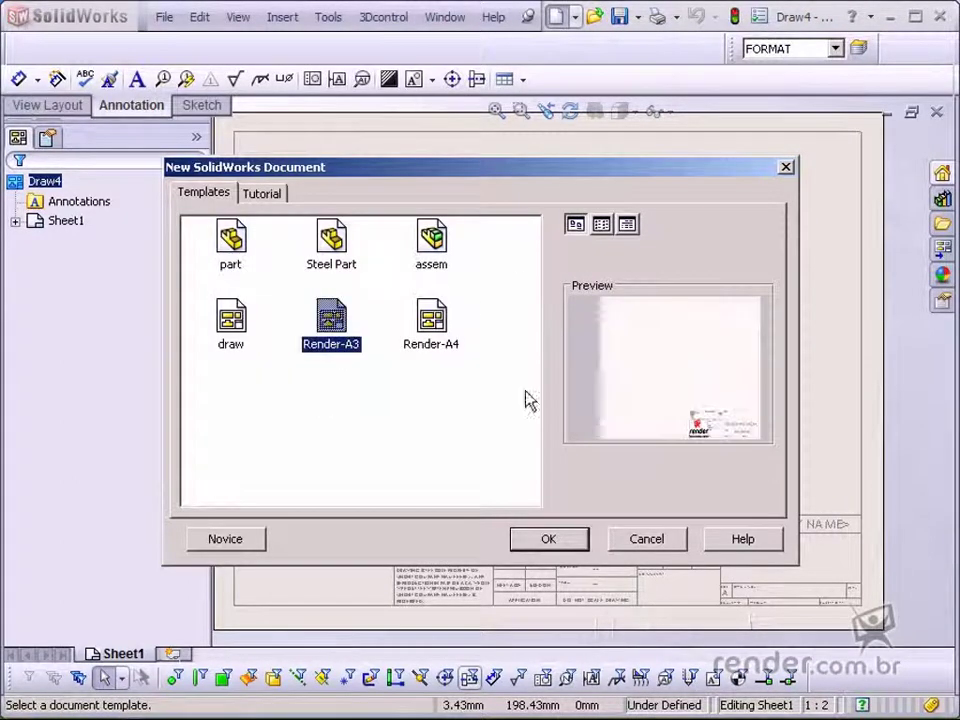
{"action": "left_click", "coordinate": [550, 538]}
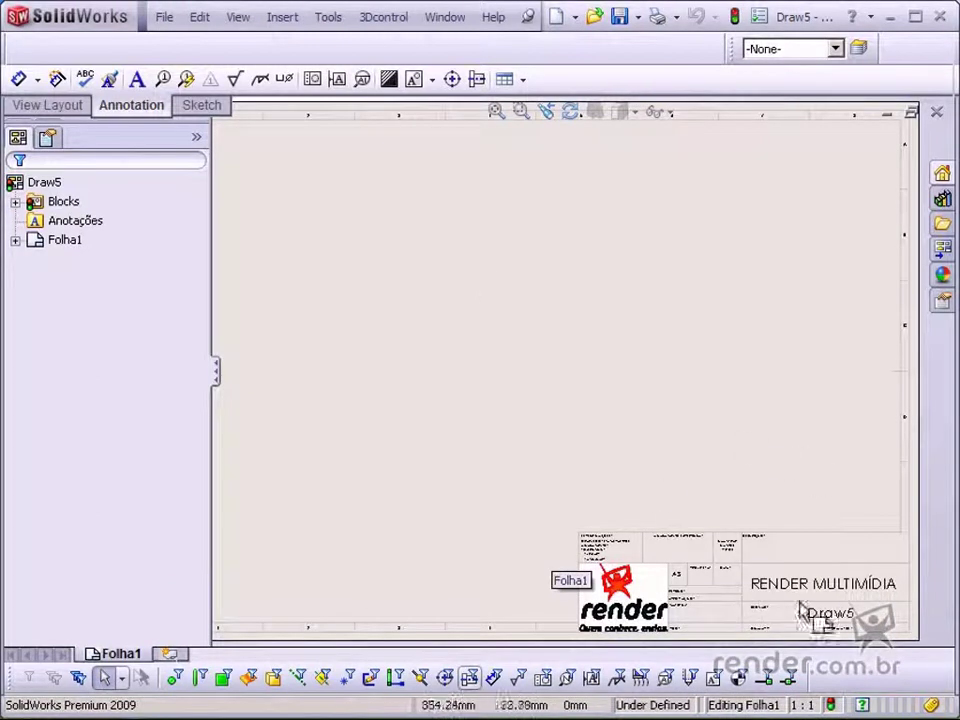
Open SW3dPS-marvin1.SLDDRW from the A8 folder, filtering the files by the Drawing (*.drw;*.slddrw) type
{"action": "left_click", "coordinate": [164, 17]}
{"action": "left_click", "coordinate": [197, 64]}
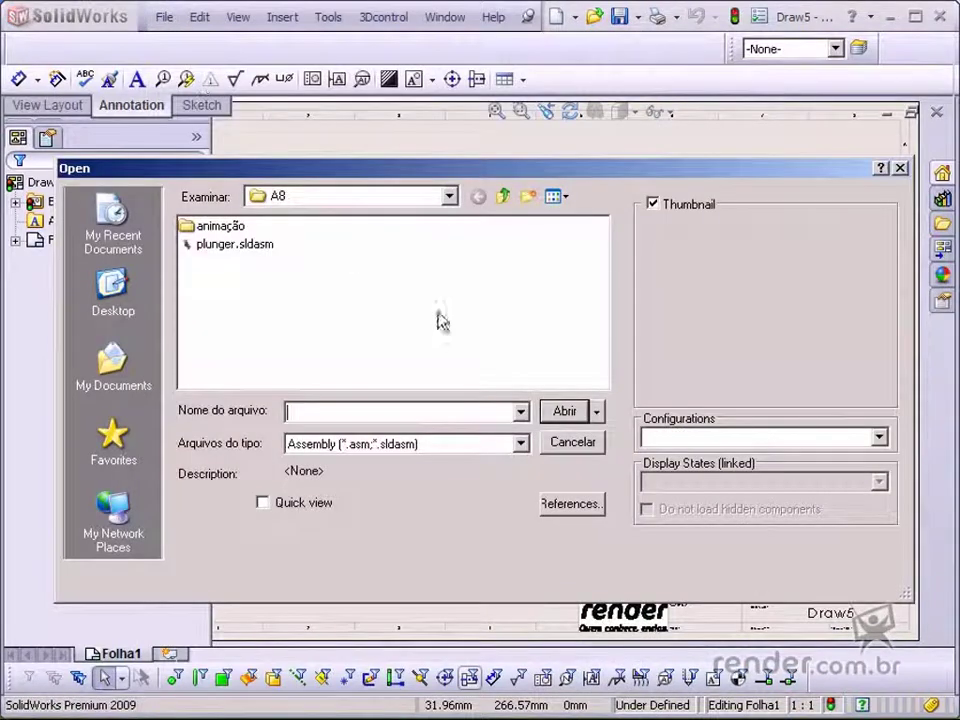
{"action": "left_click", "coordinate": [520, 443]}
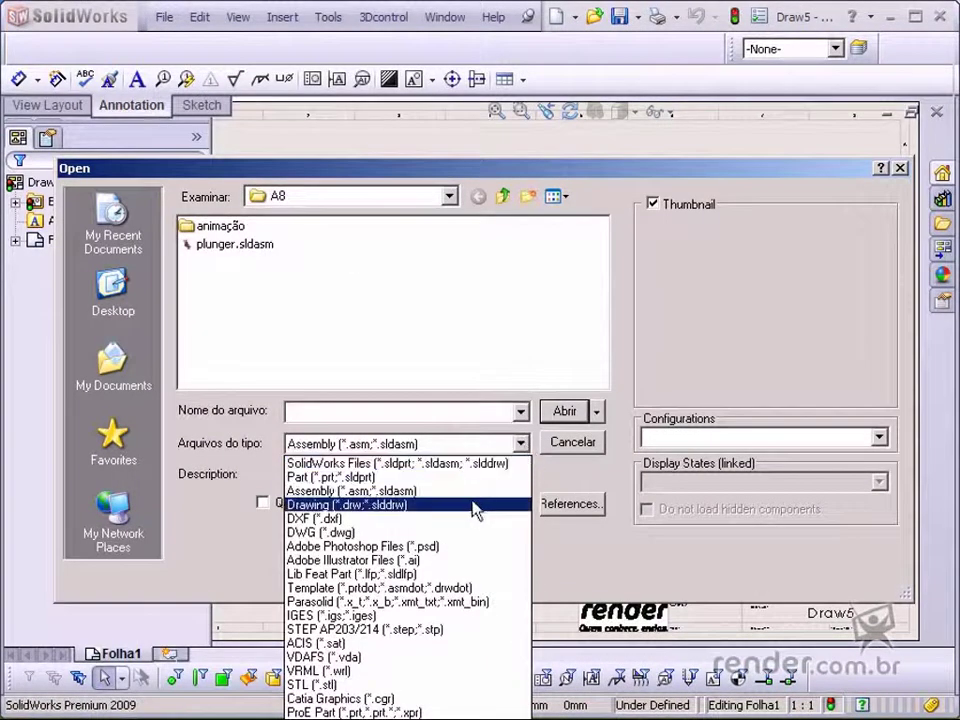
{"action": "left_click", "coordinate": [505, 506]}
{"action": "left_click", "coordinate": [262, 243]}
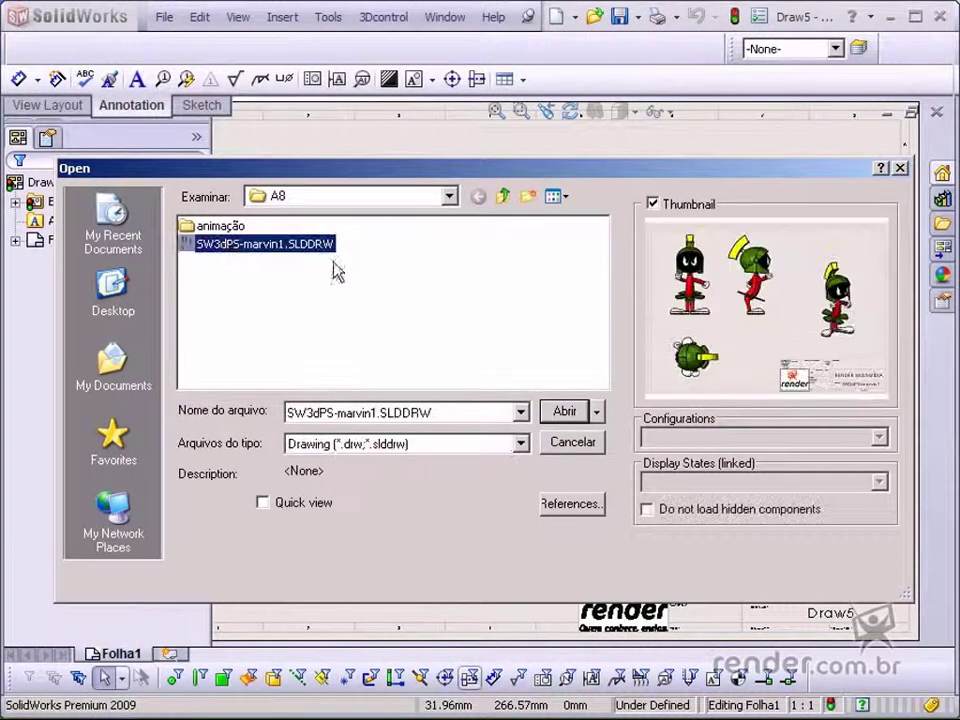
{"action": "left_click", "coordinate": [565, 413]}
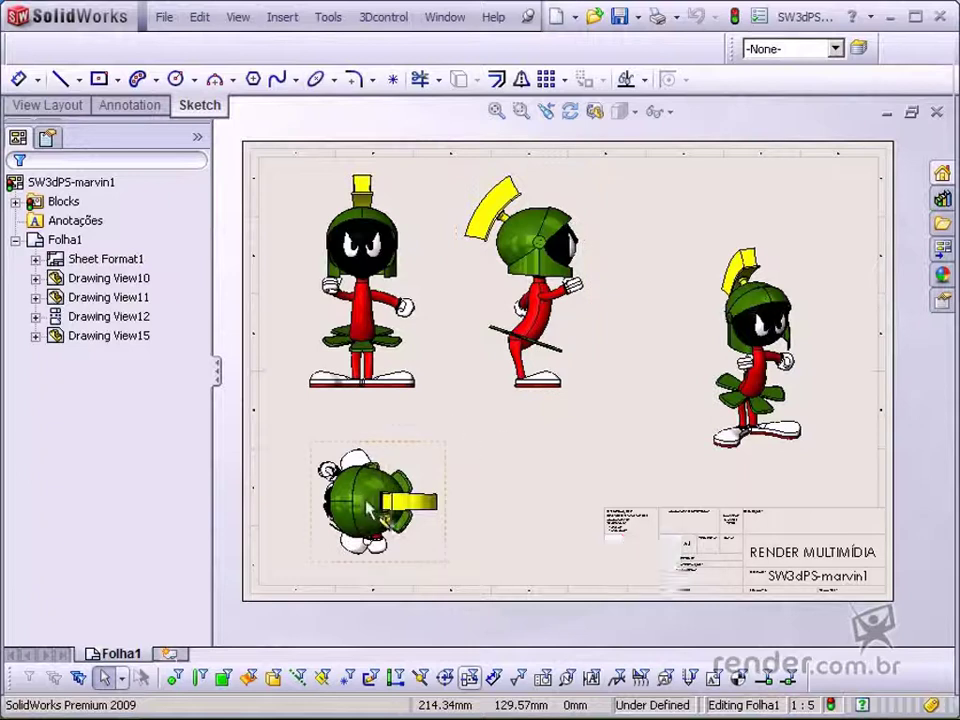
View the whole drawing sheet and look over the recent documents, keeping the current drawing active
{"action": "key", "text": "f"}
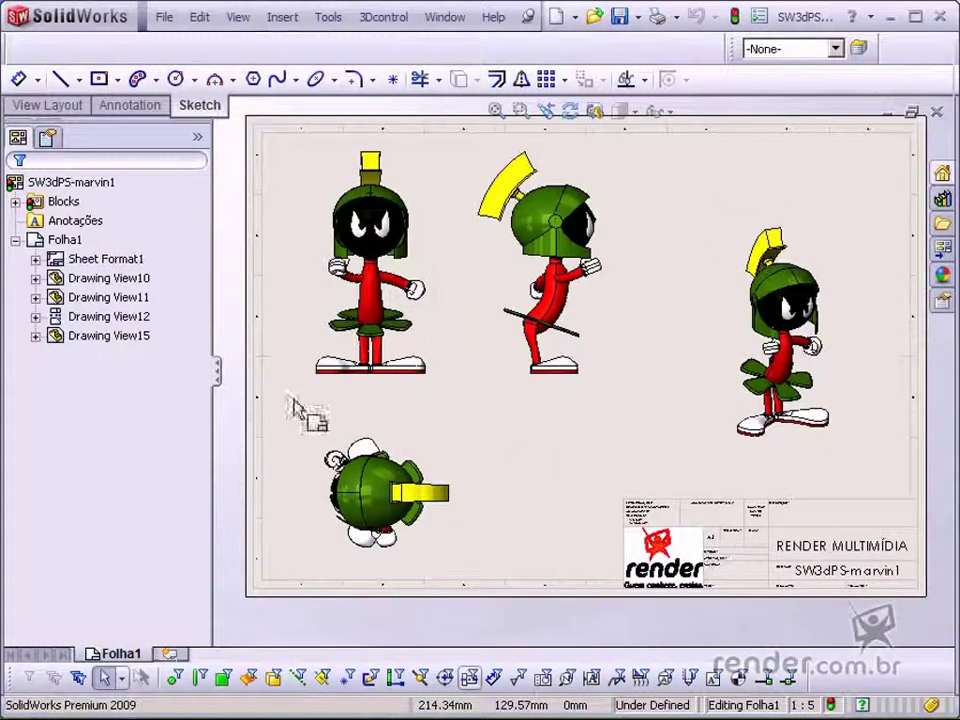
{"action": "key", "text": "r"}
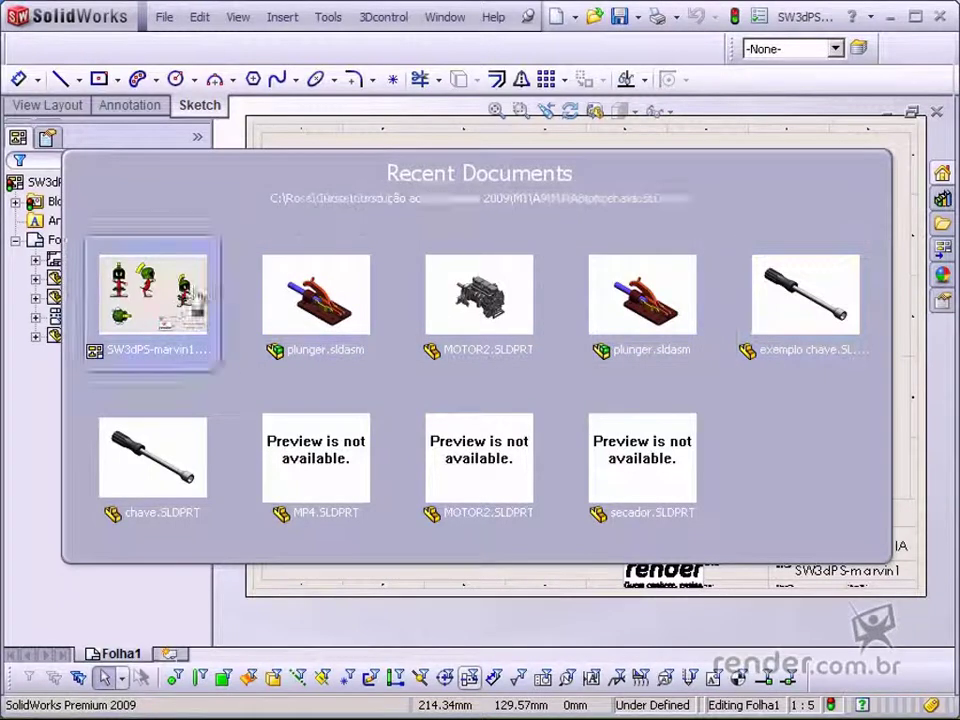
{"action": "key", "text": "Escape"}
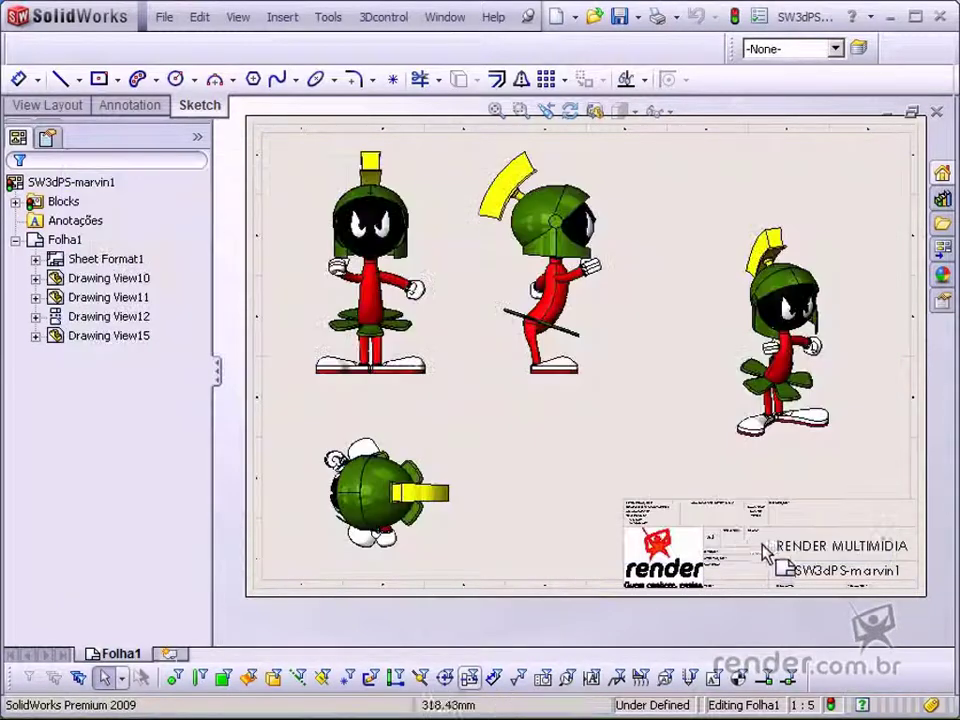